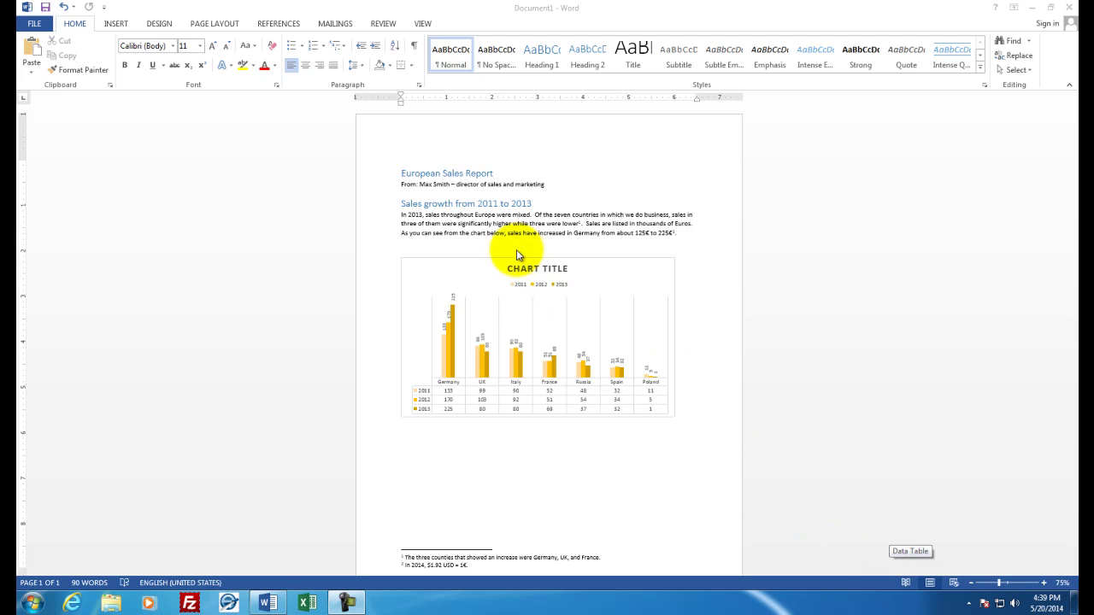
Step: Insert a page break below the column chart to start a second page
click(446, 452)
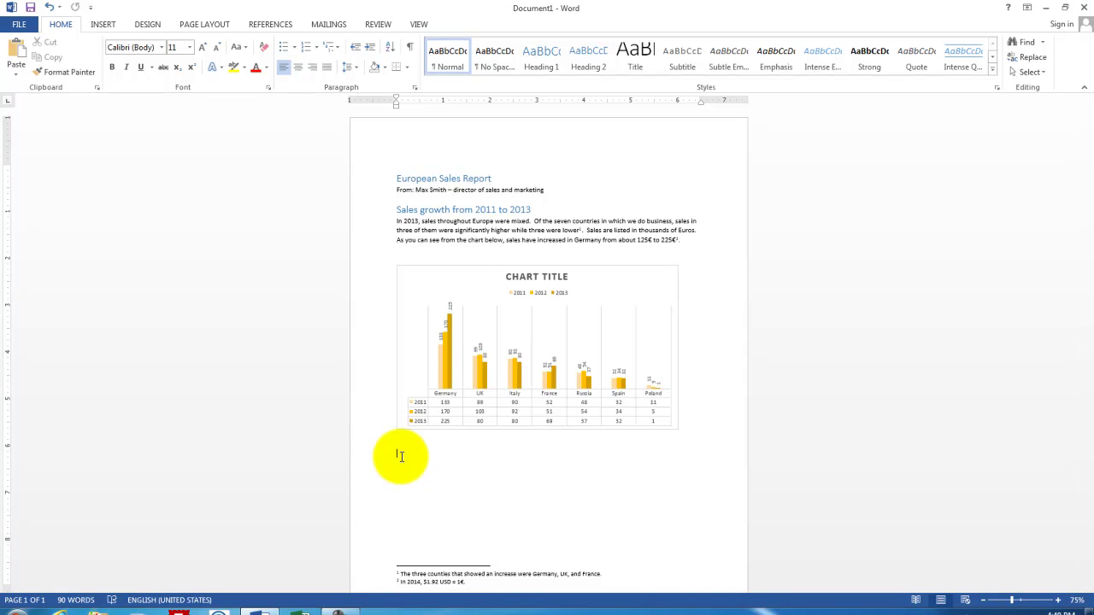
click(104, 25)
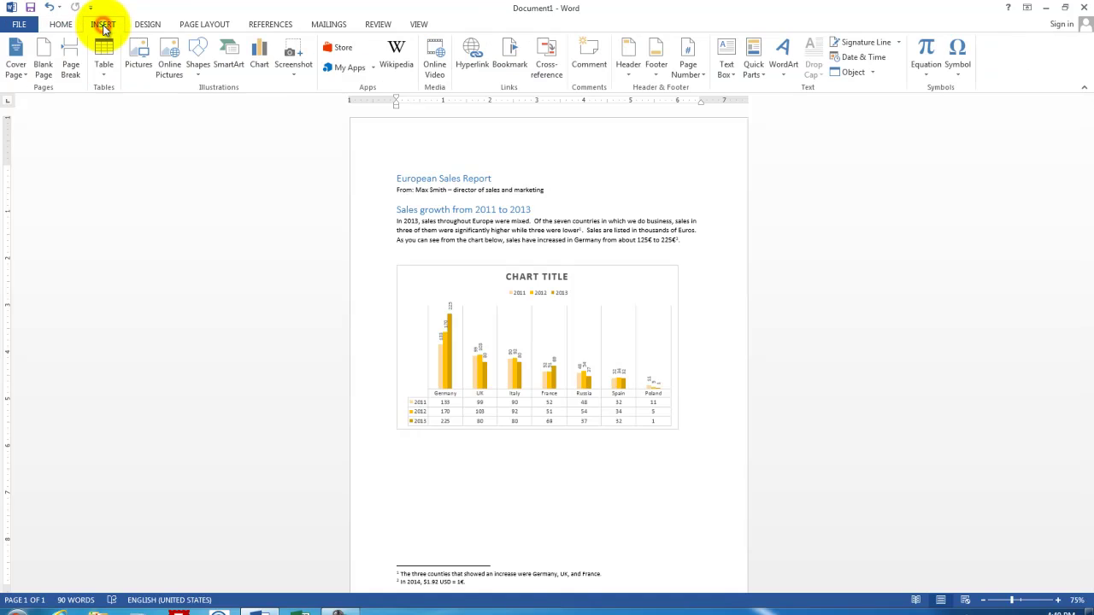
click(71, 62)
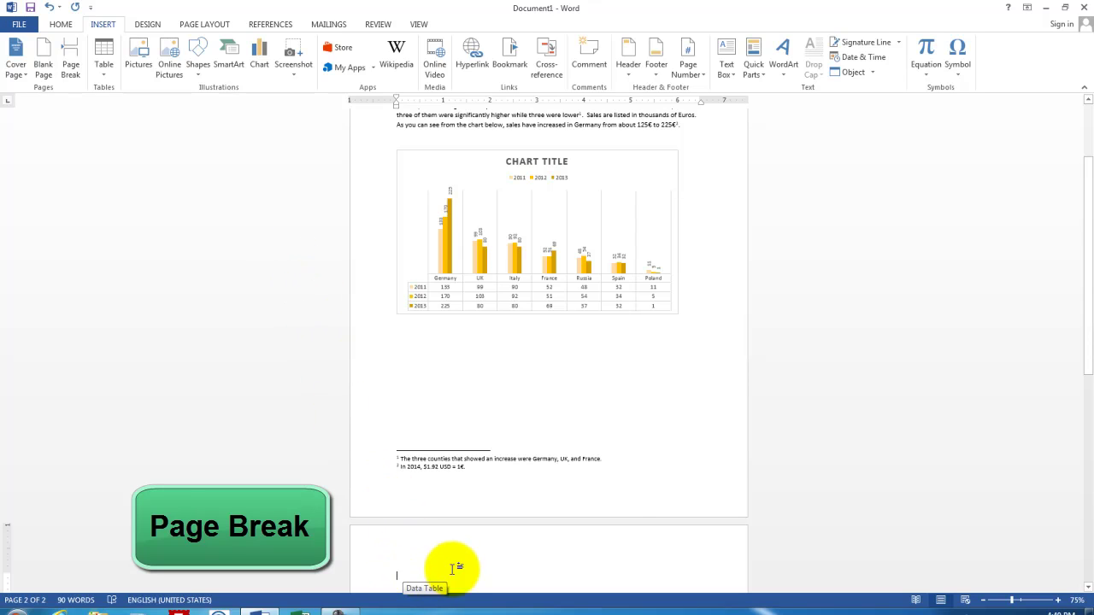
scroll(627, 513, down, 3)
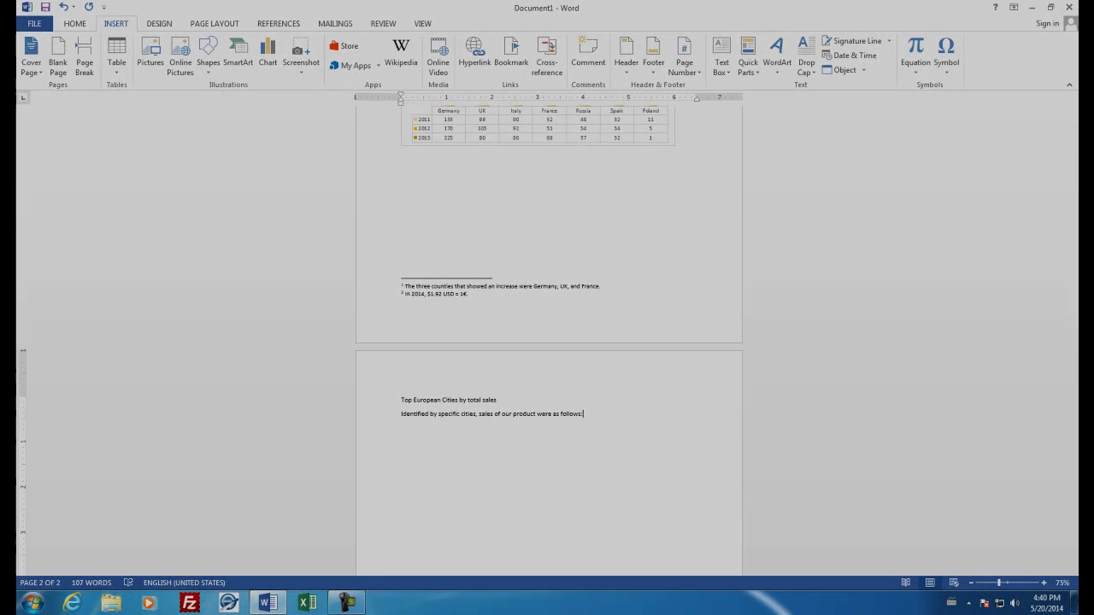
Step: Add a tab-separated heading line below the introductory sentence on page 2: City, Total Sales, Increase/Decrease
key(Return)
key(Return)
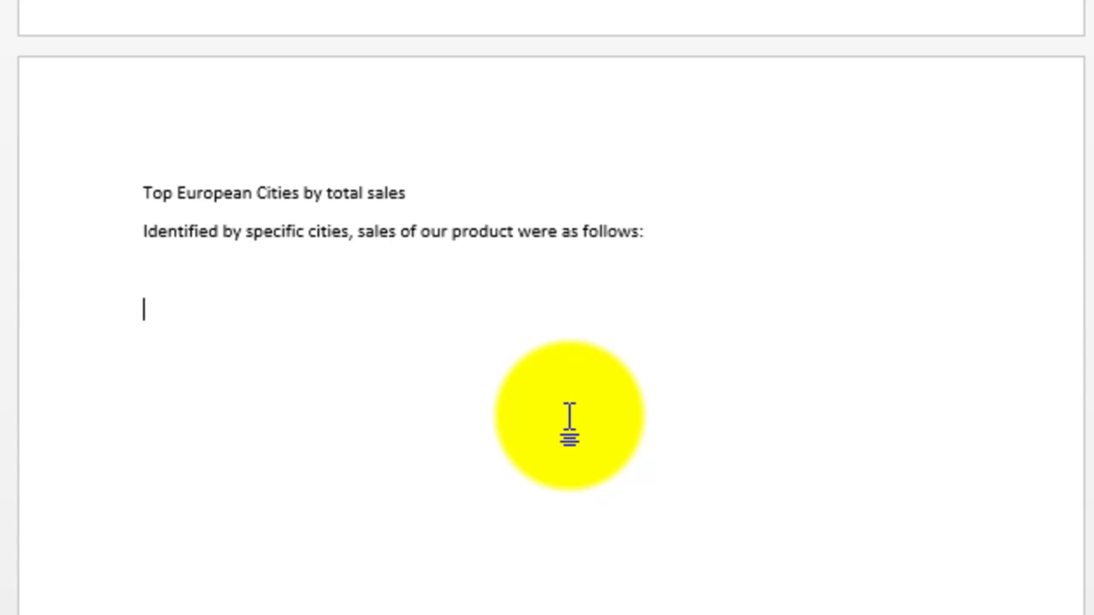
key(BackSpace)
text(City)
key(Tab)
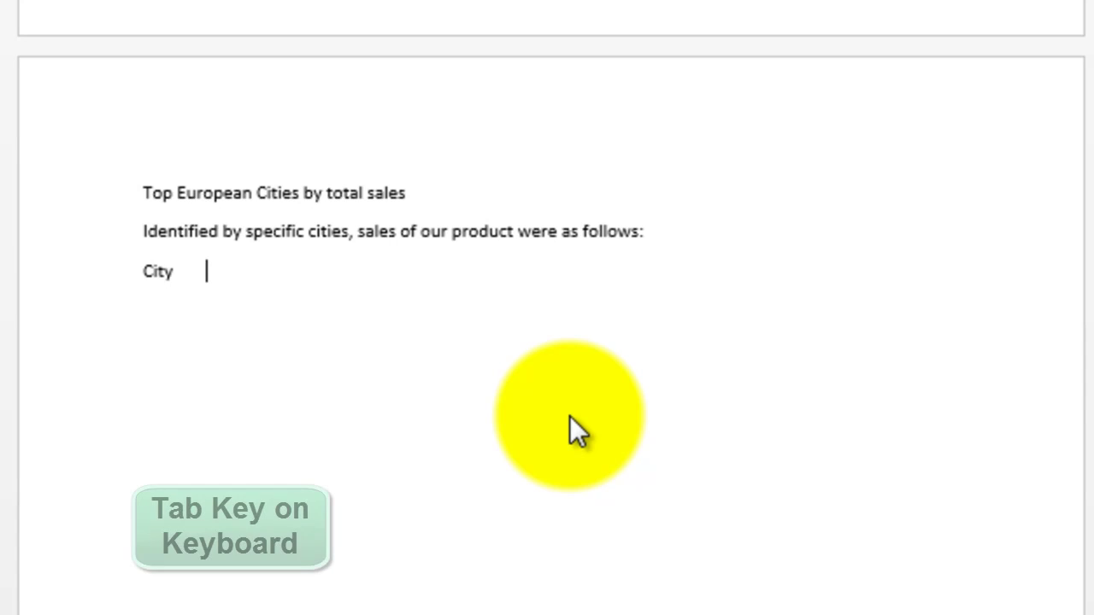
text(Total Sales)
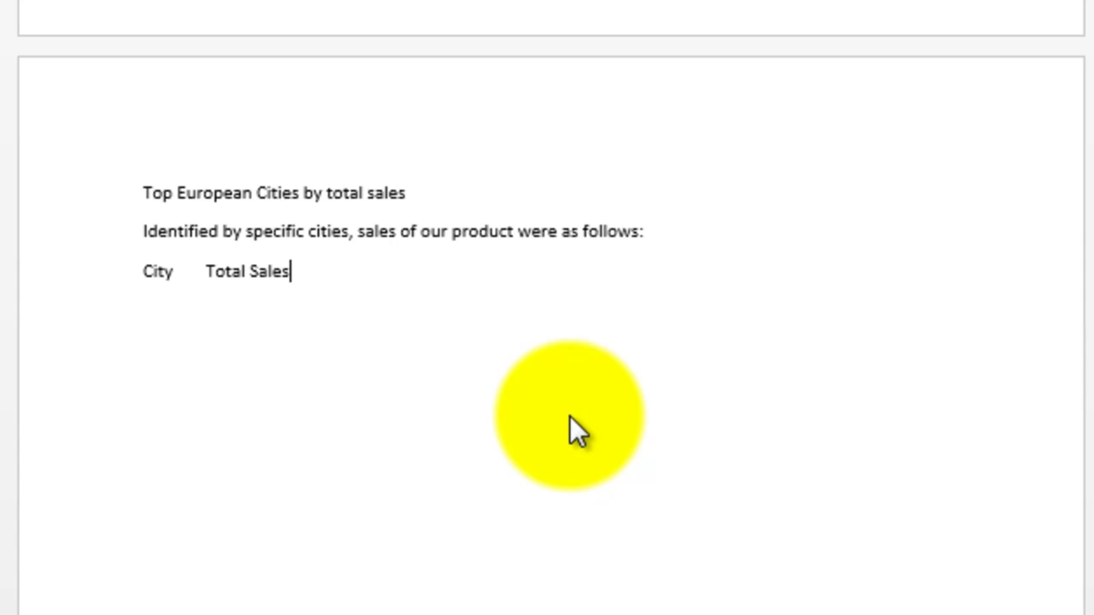
key(Tab)
text(Increase/Desc)
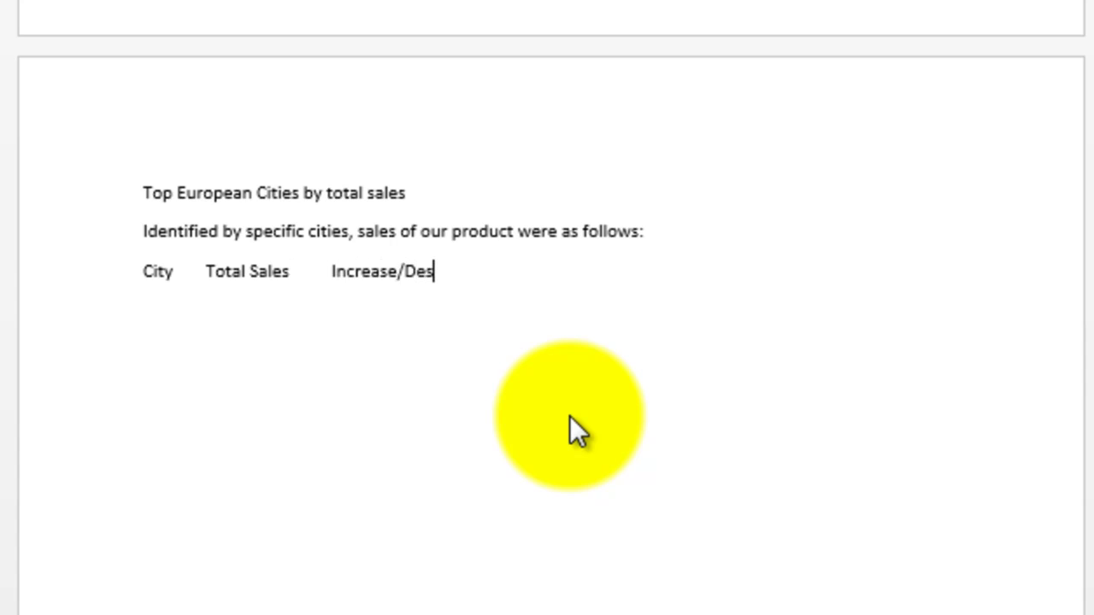
key(BackSpace)
key(BackSpace)
text(crease)
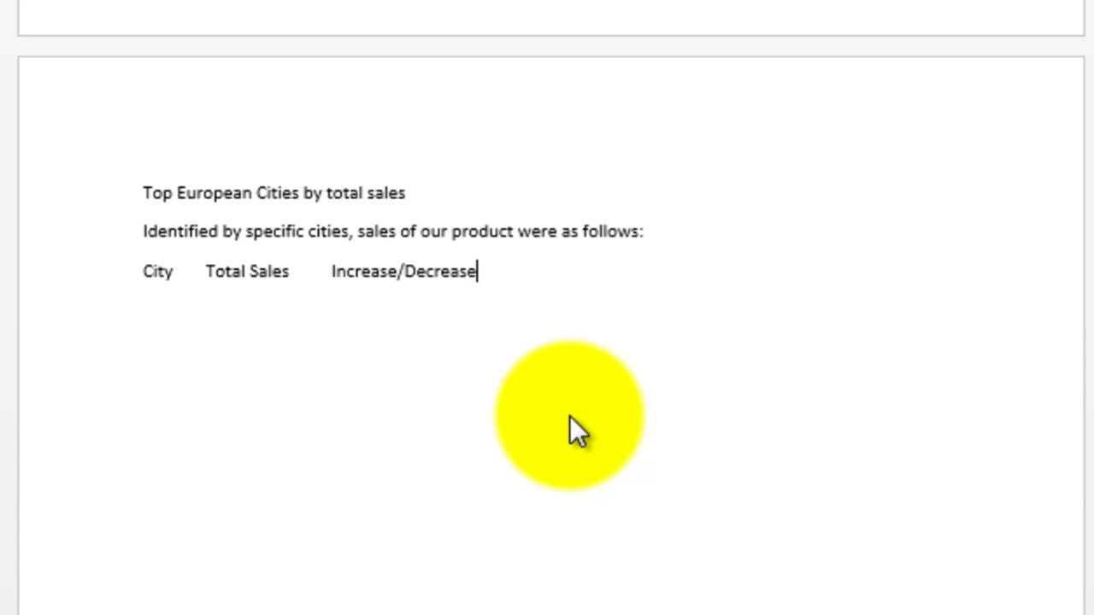
Step: Add a tab-separated line for Berlin with total sales of 10,000€ and a change of + 21%
key(Return)
text(Berlin)
key(Tab)
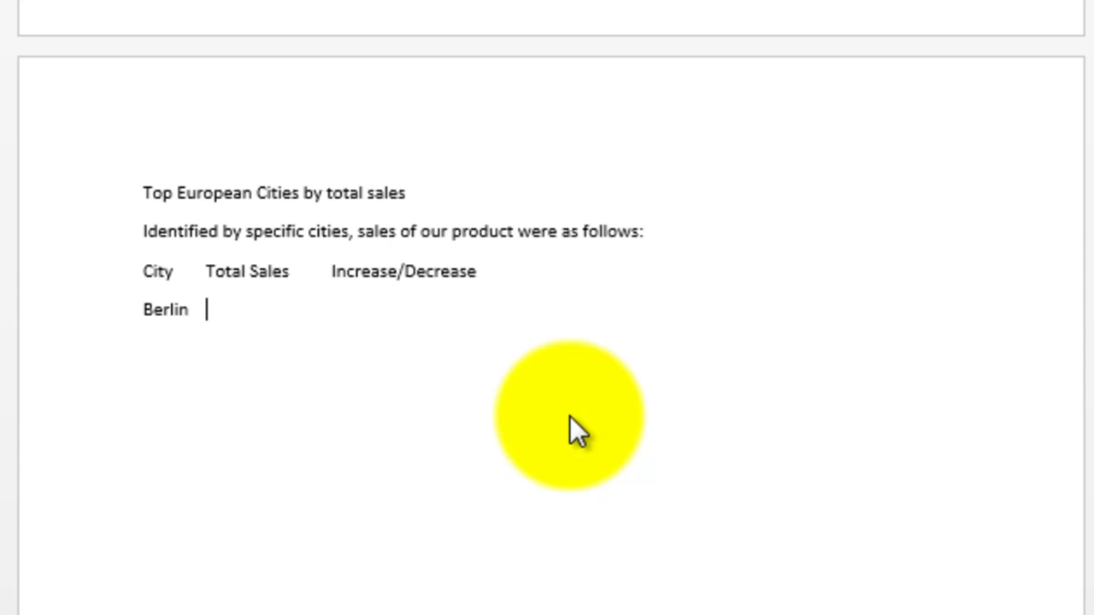
text(10,000)
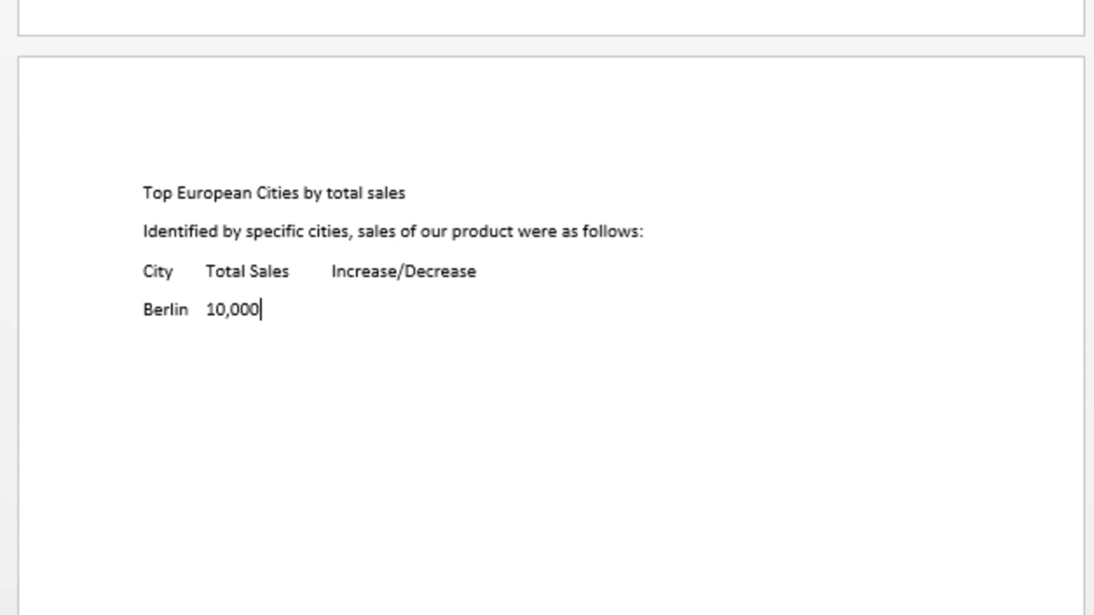
text(€)
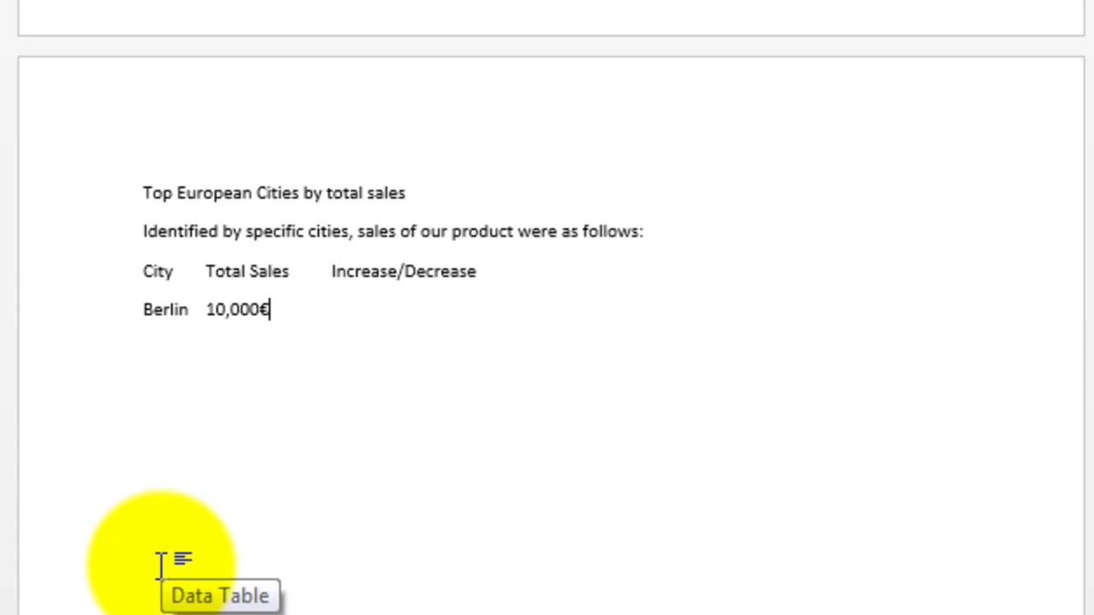
key(Tab)
text(+ 21%)
key(Return)
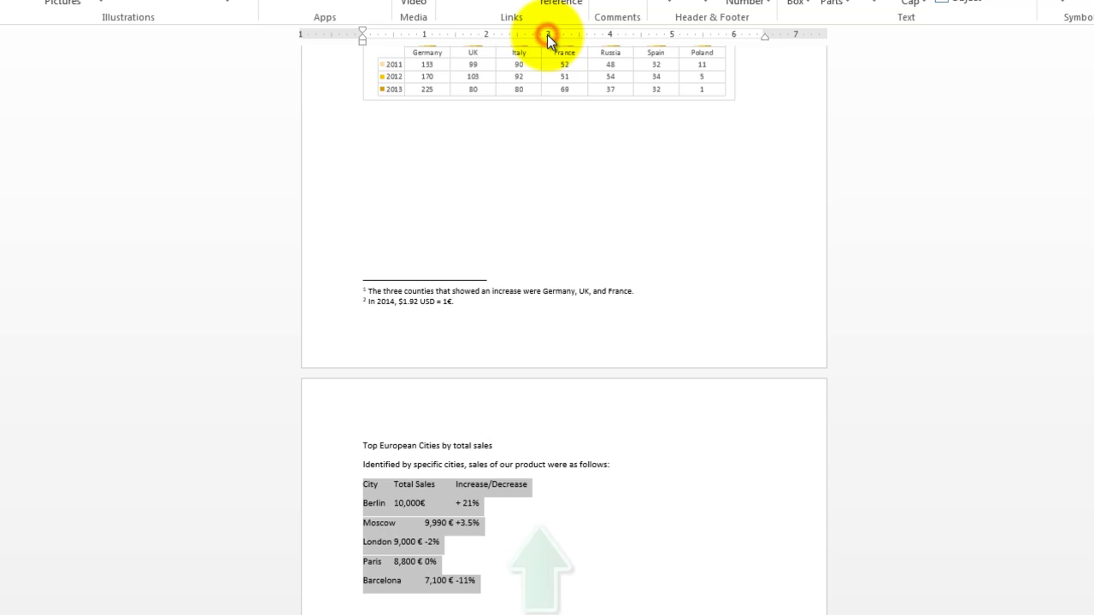
Step: Set tab stops for the selected city list at 3" and 5.13"
click(547, 34)
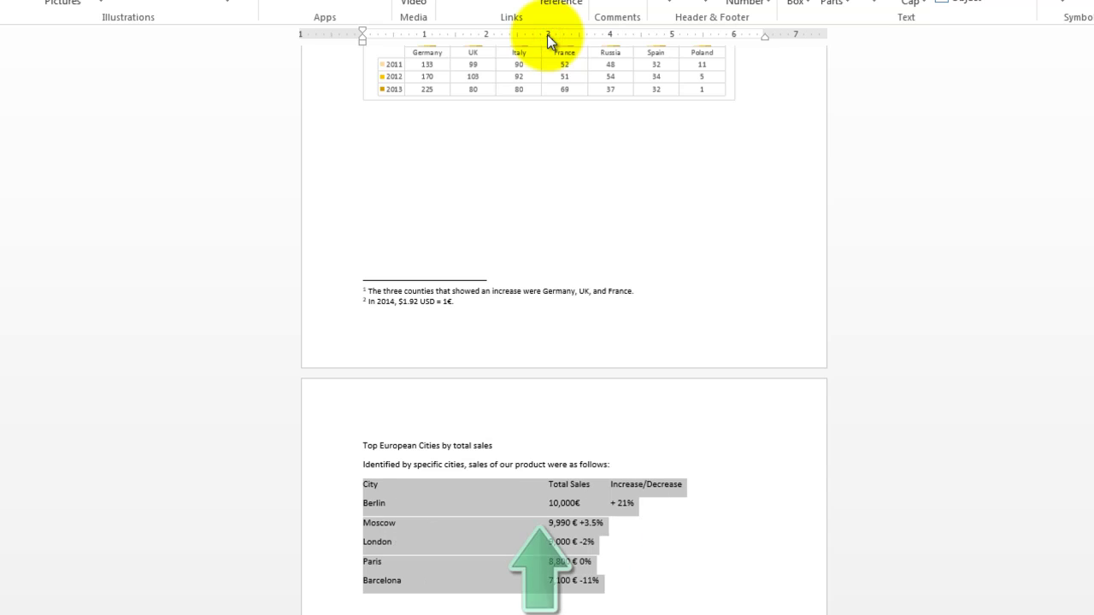
click(678, 34)
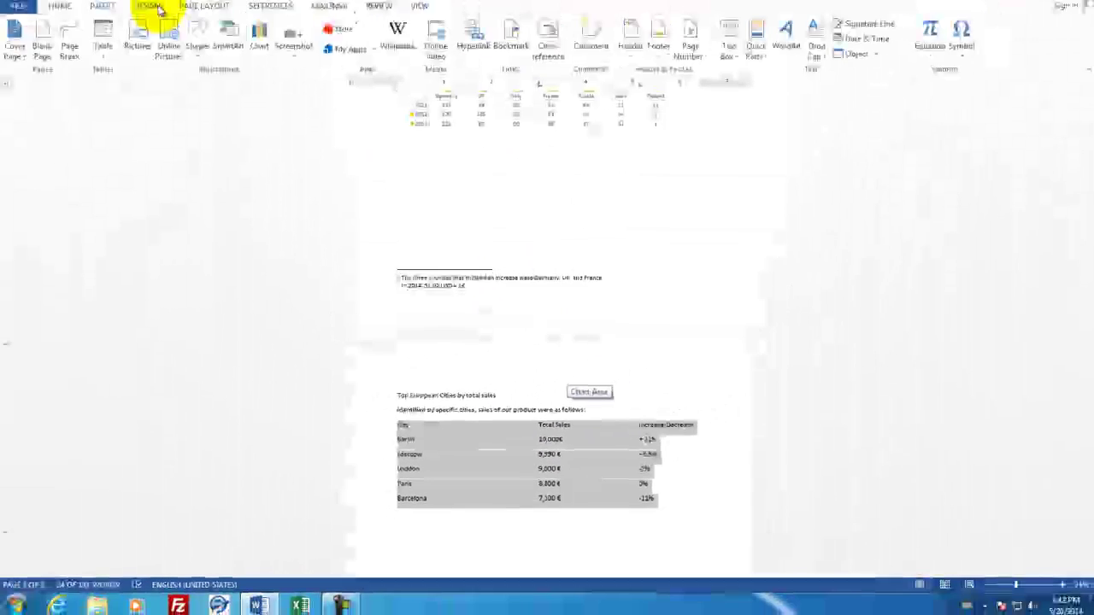
Step: Give the city list's 3" tab stop right alignment and a dotted leader
click(162, 23)
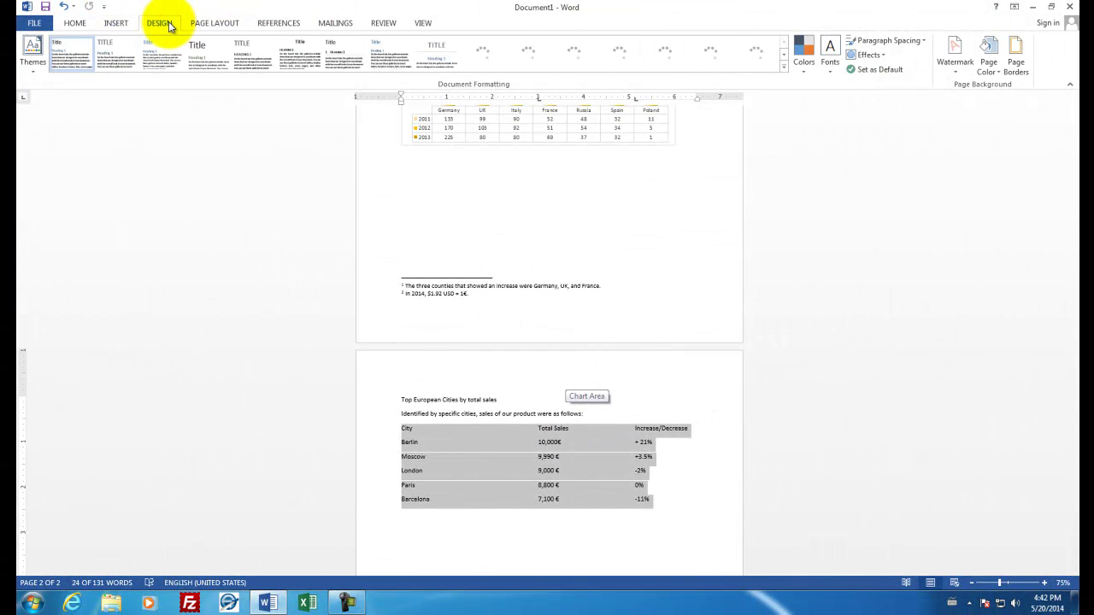
click(75, 24)
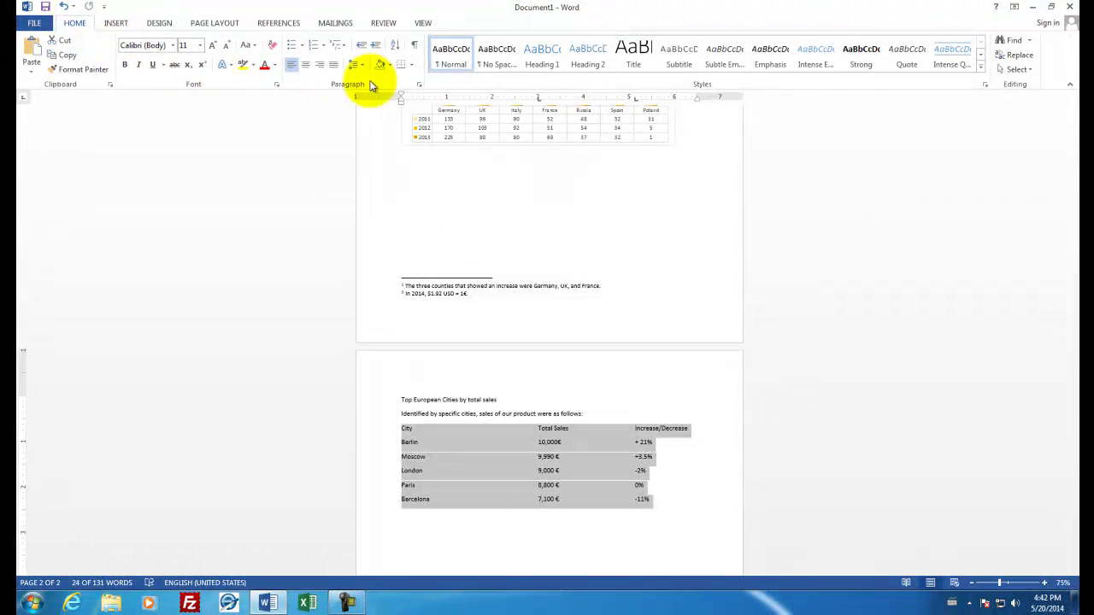
click(419, 87)
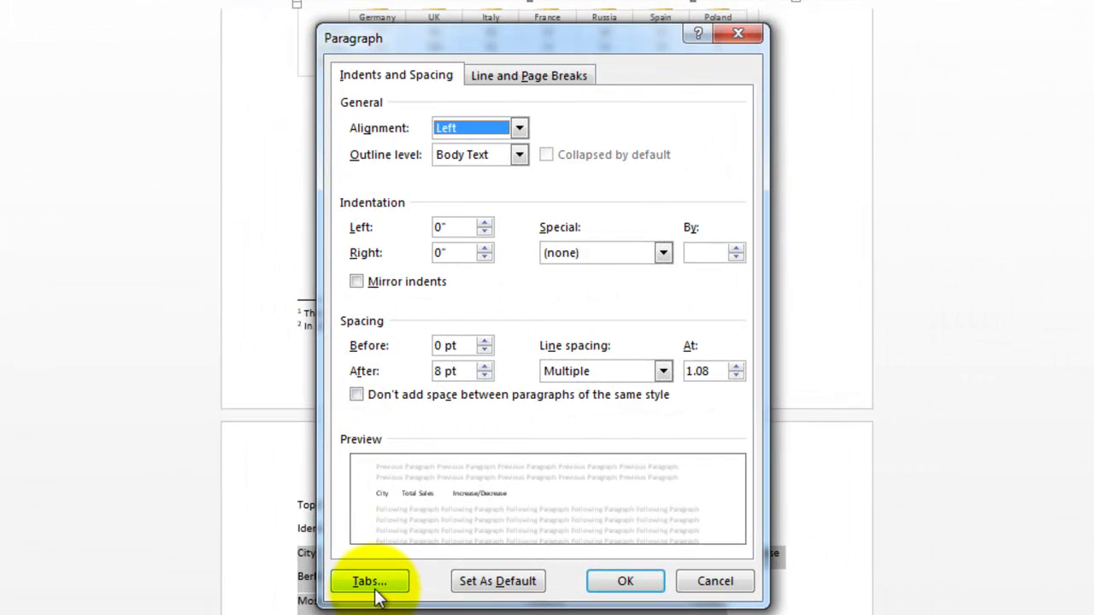
click(376, 590)
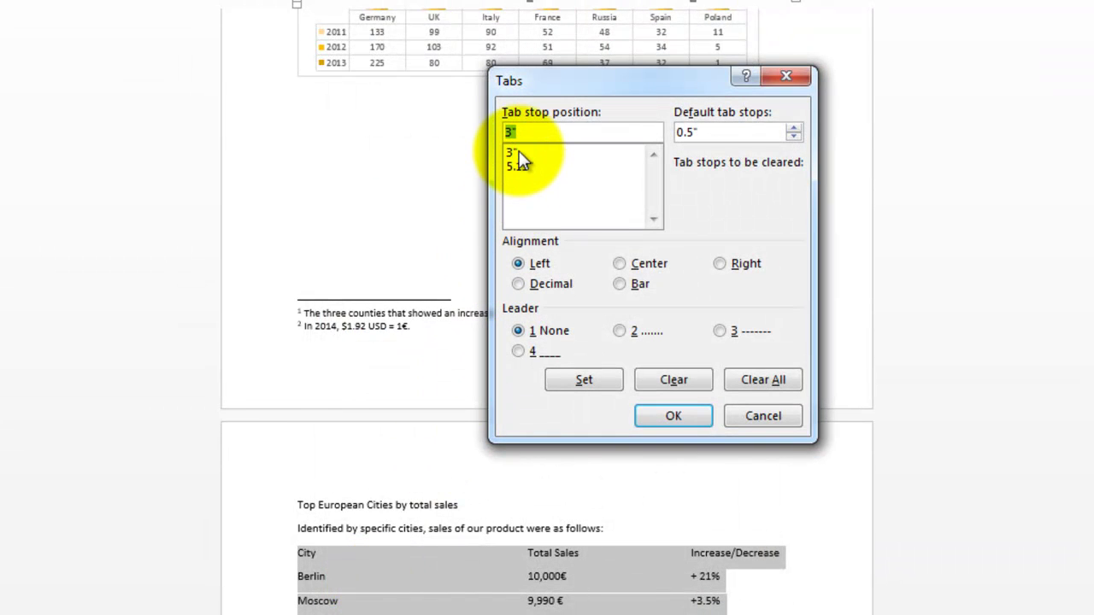
click(512, 153)
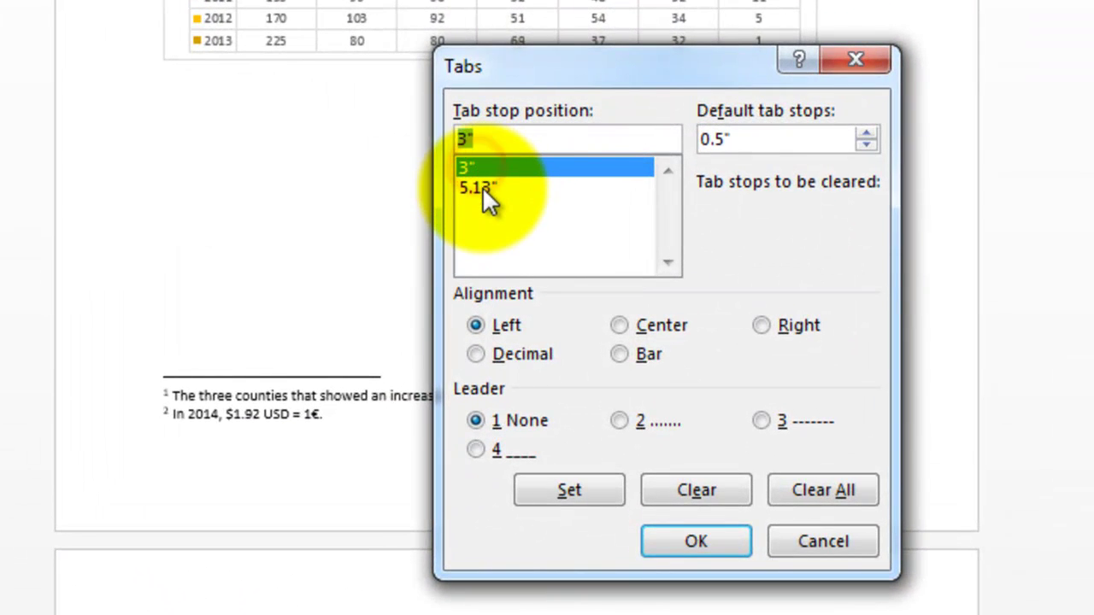
click(483, 190)
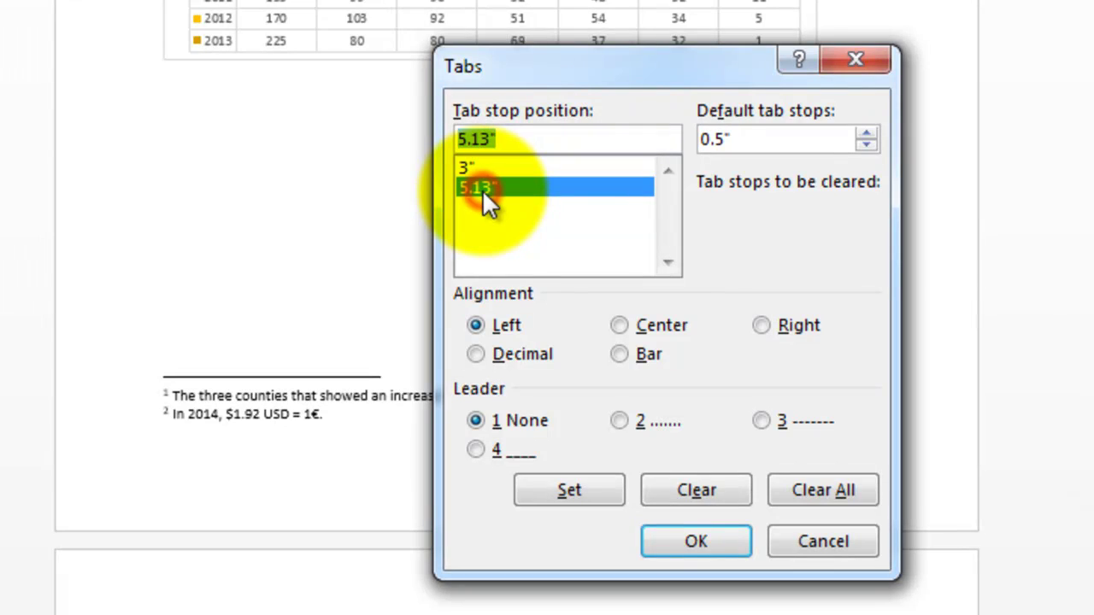
click(481, 167)
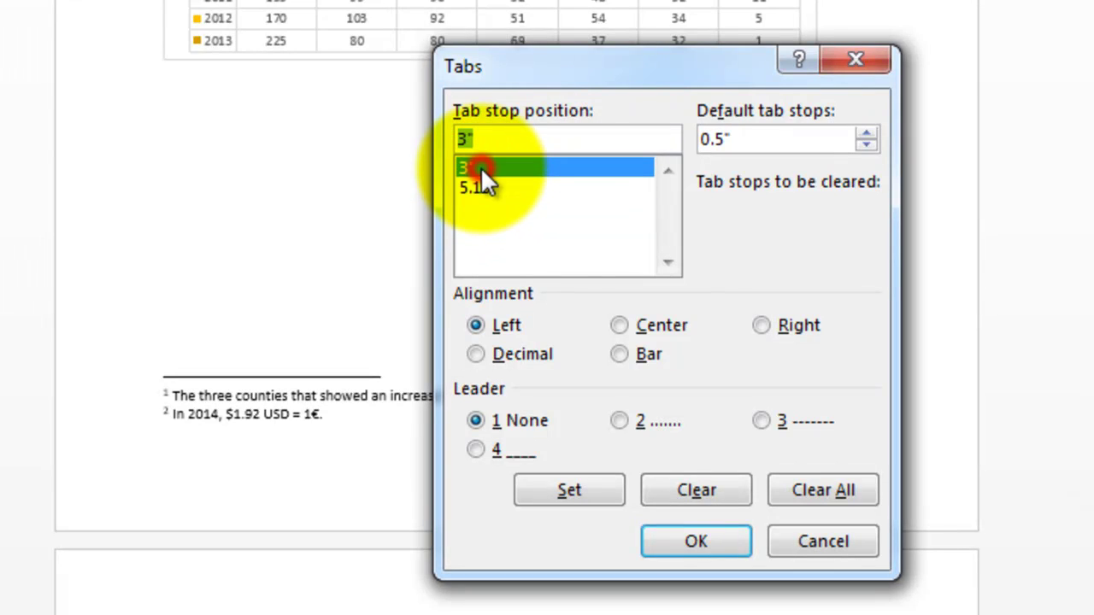
click(761, 326)
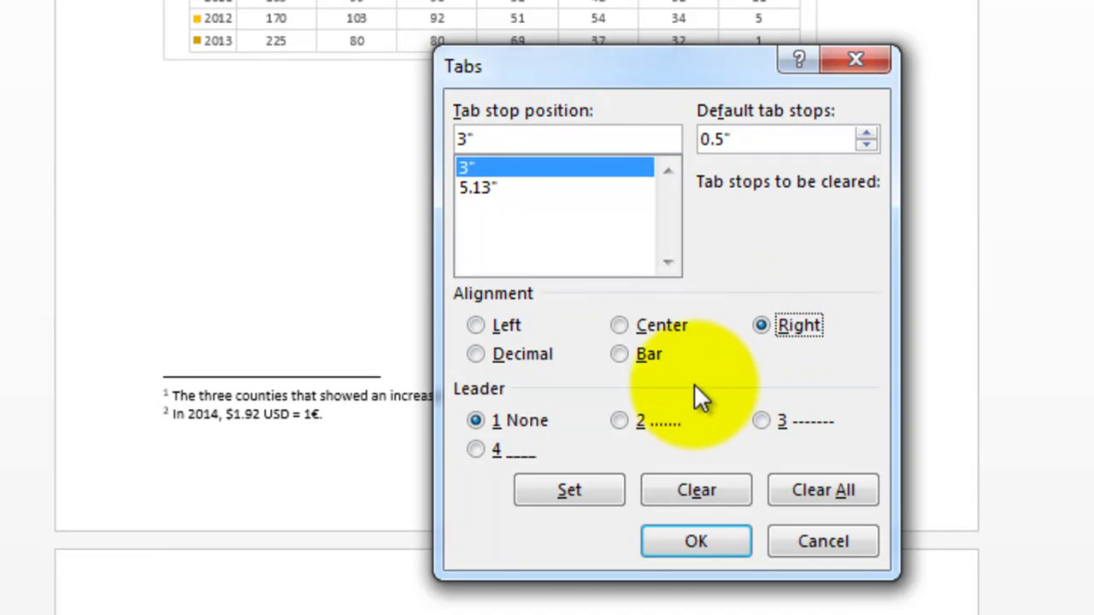
click(620, 423)
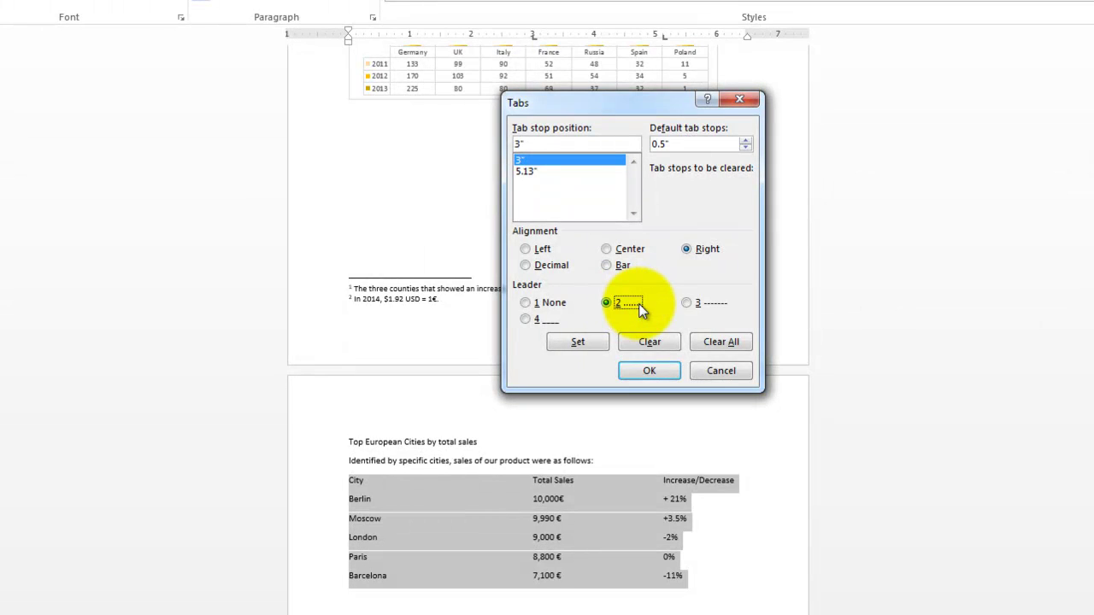
click(649, 371)
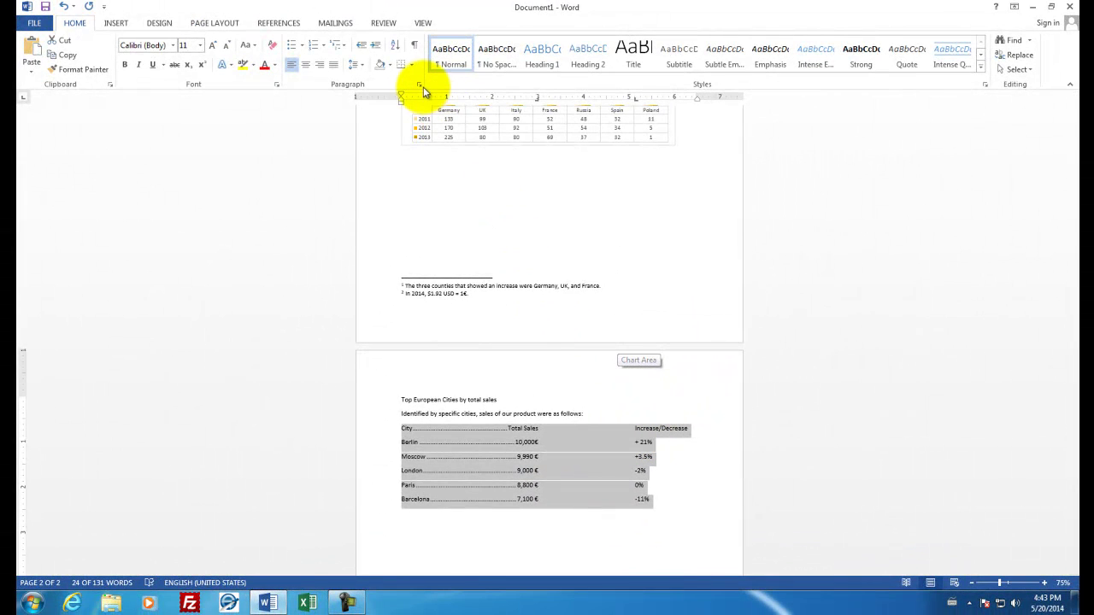
Step: Give the city list's 5.13" tab stop decimal alignment and a dotted leader
click(420, 84)
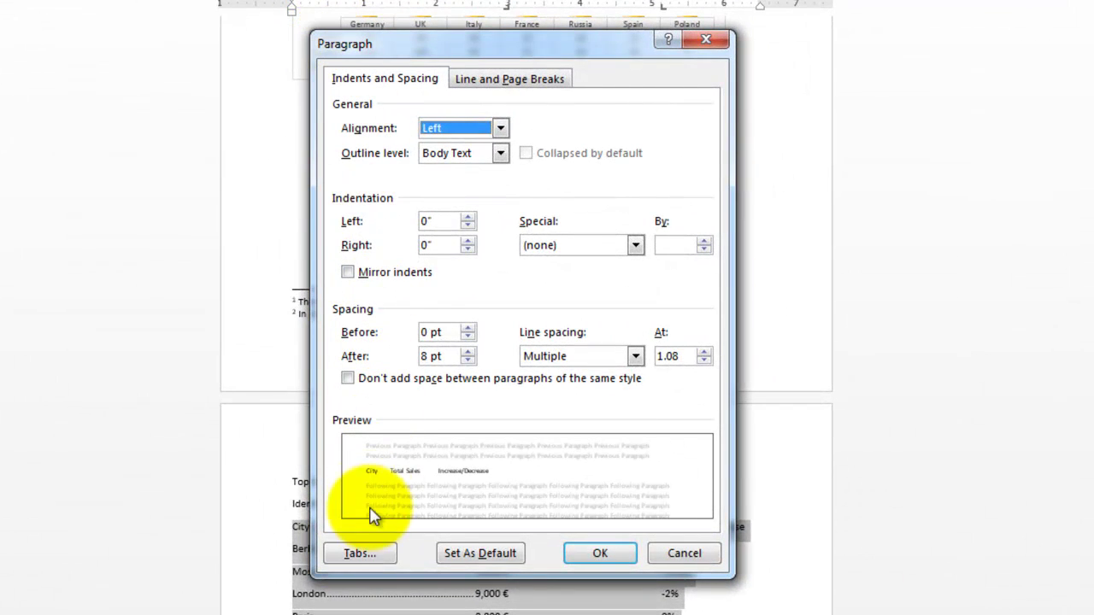
click(367, 556)
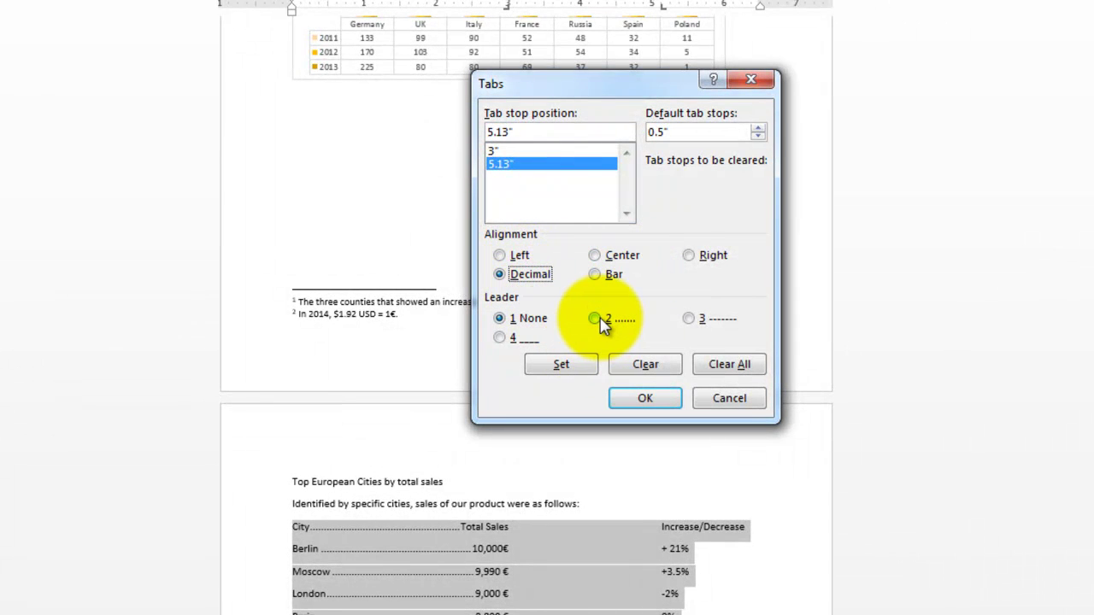
click(648, 399)
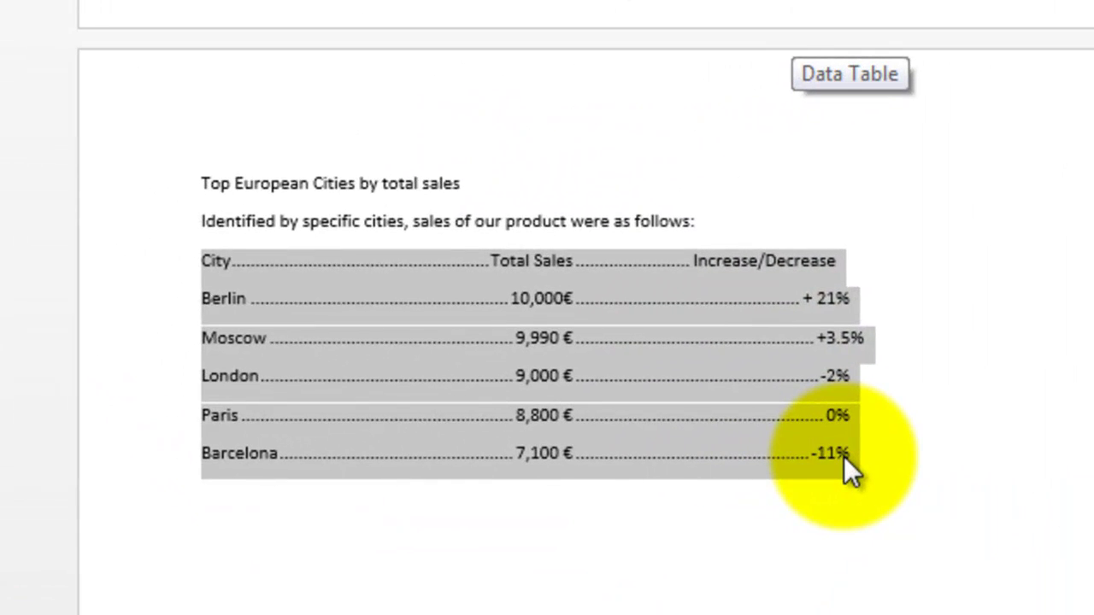
Step: Add decimals to the Increase/Decrease values, making Berlin + 21.0% and London -2.6666%
click(836, 299)
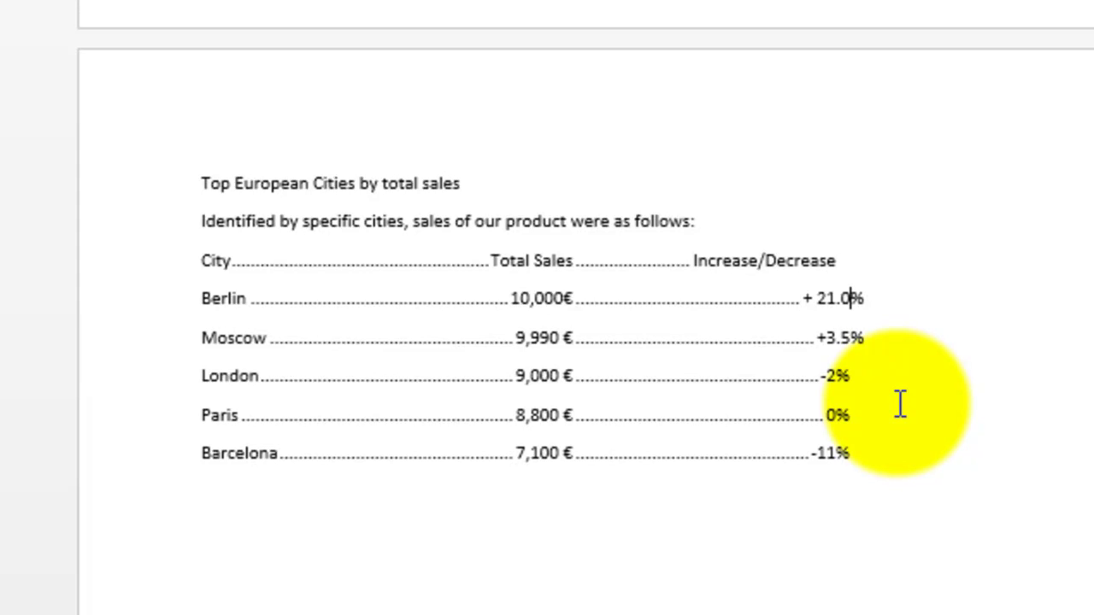
click(838, 374)
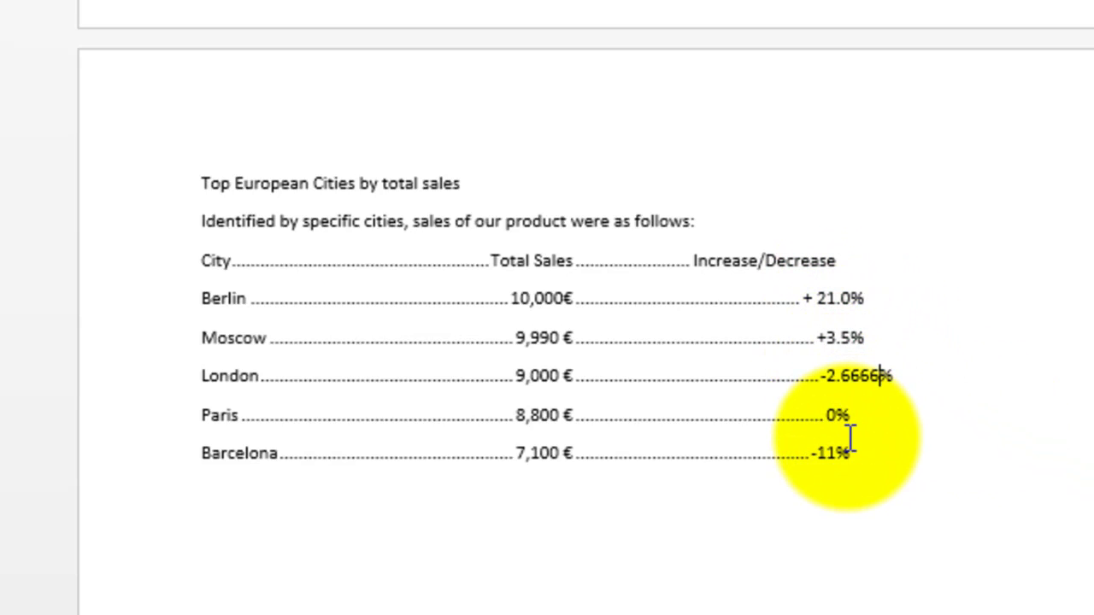
Step: Insert a standard 2-D Pie chart on the second page below the tab-aligned city list
click(909, 497)
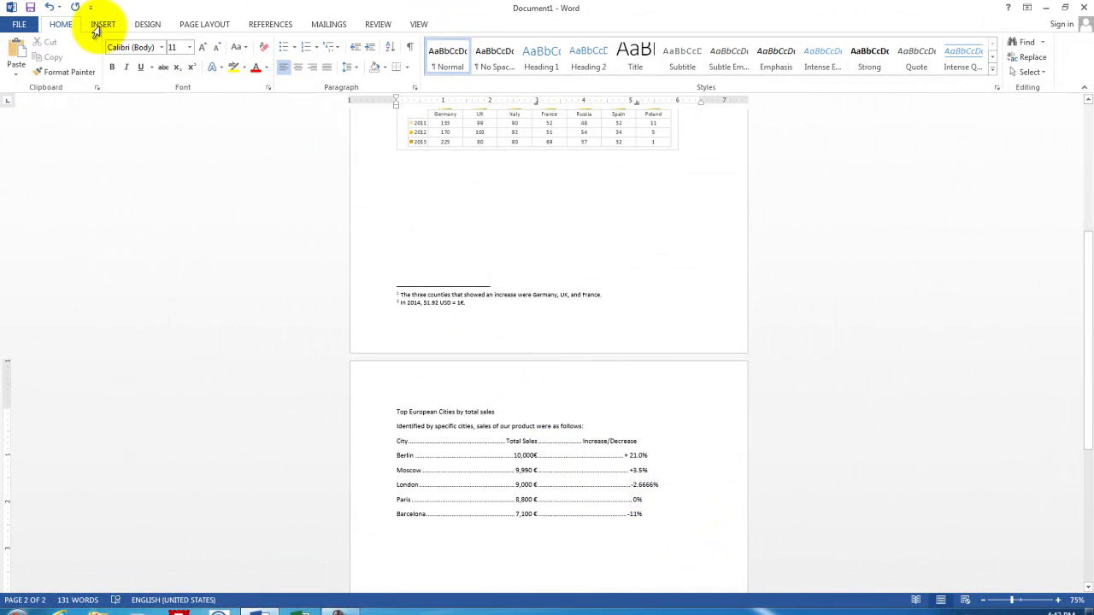
click(99, 27)
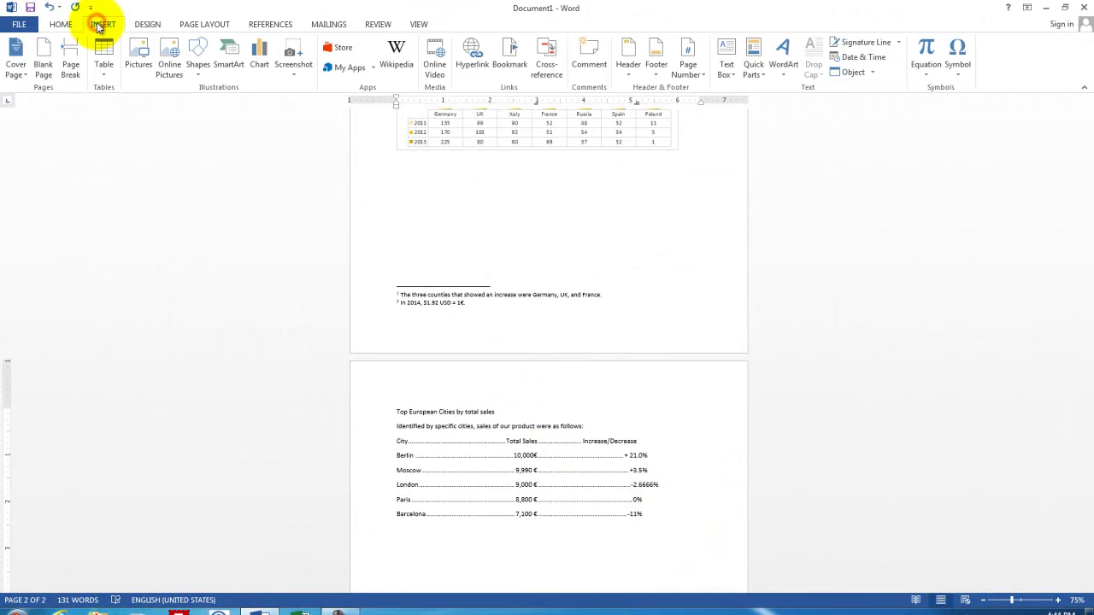
click(259, 58)
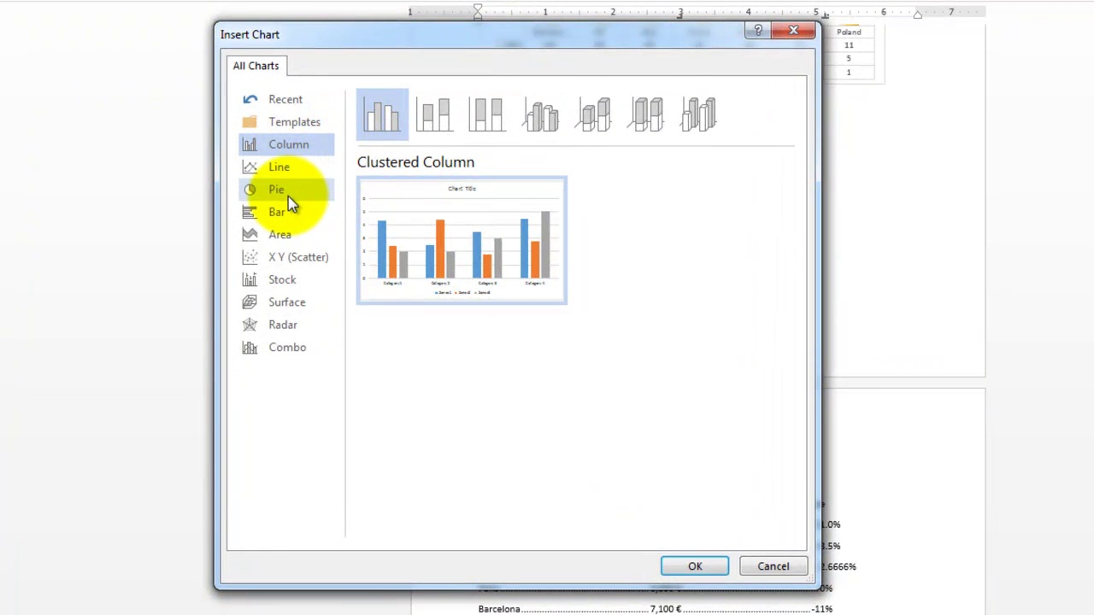
click(288, 199)
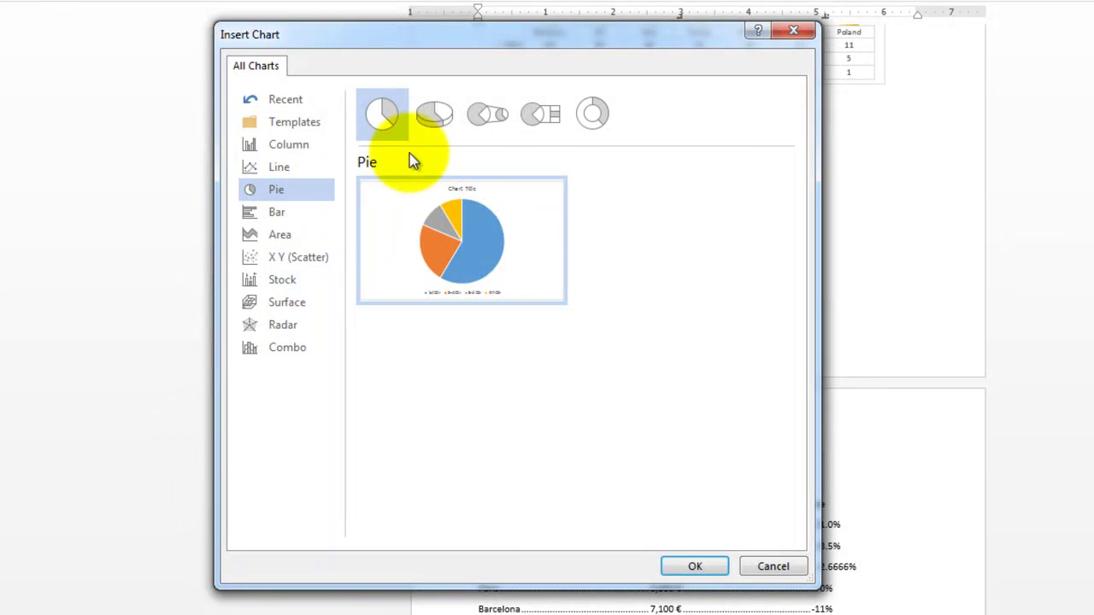
click(430, 127)
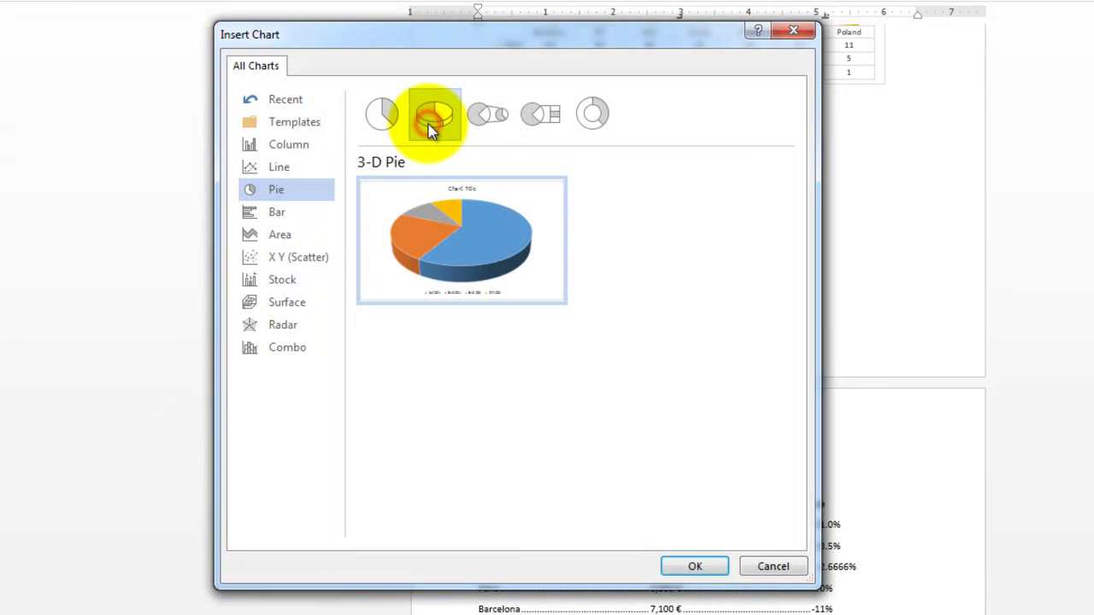
click(384, 118)
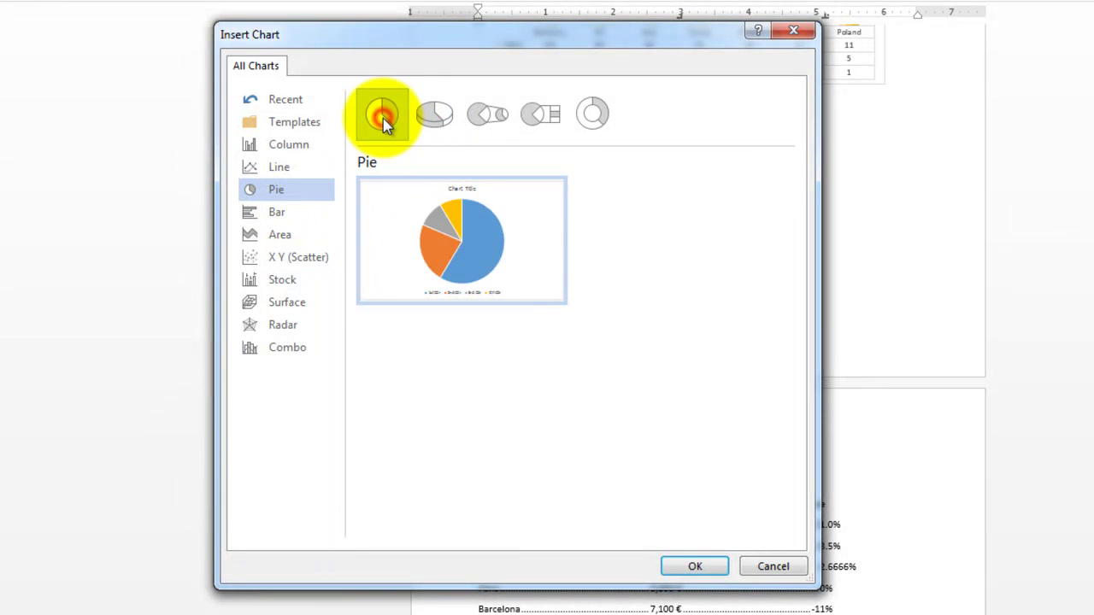
click(695, 570)
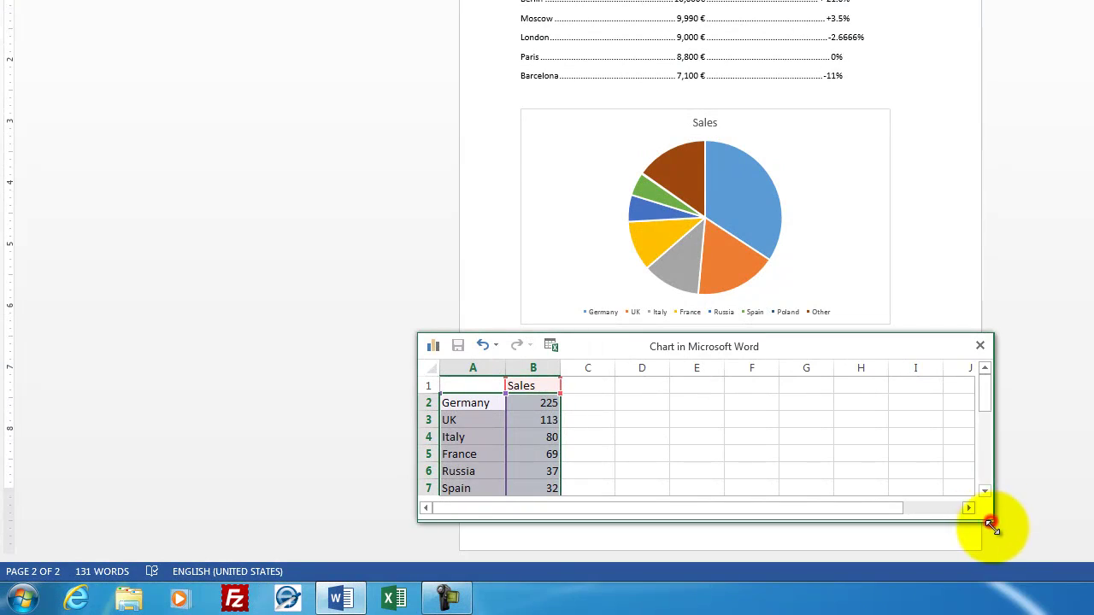
Step: Enlarge the chart's data sheet window and examine its rows from Germany to Other
drag(991, 526, 1001, 557)
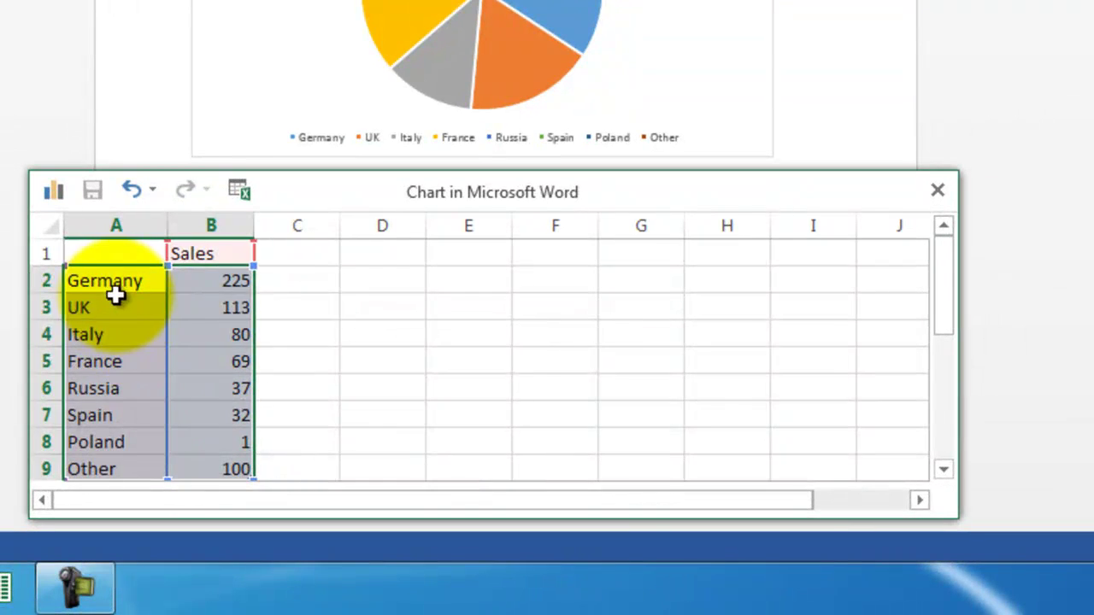
click(111, 283)
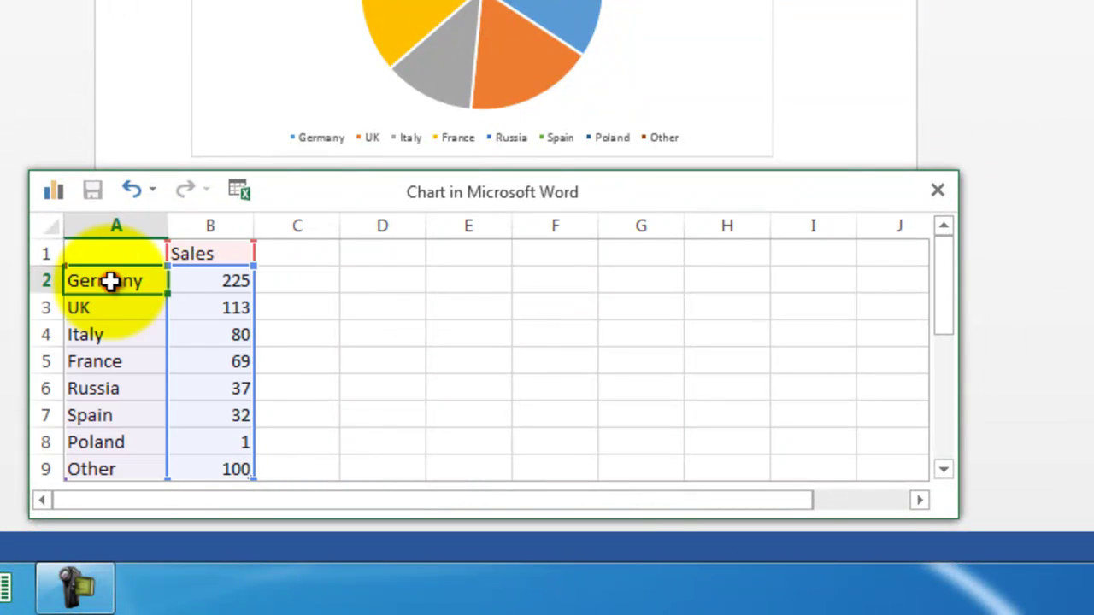
click(95, 470)
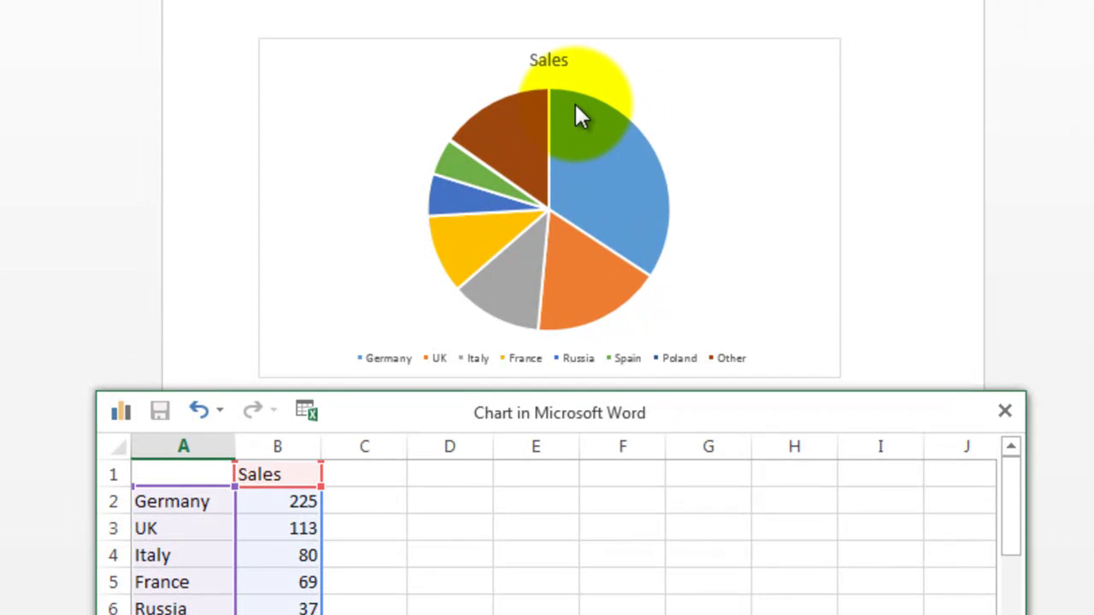
Step: Try a Germany sales value of 400 in the chart data, and undo the change
click(270, 505)
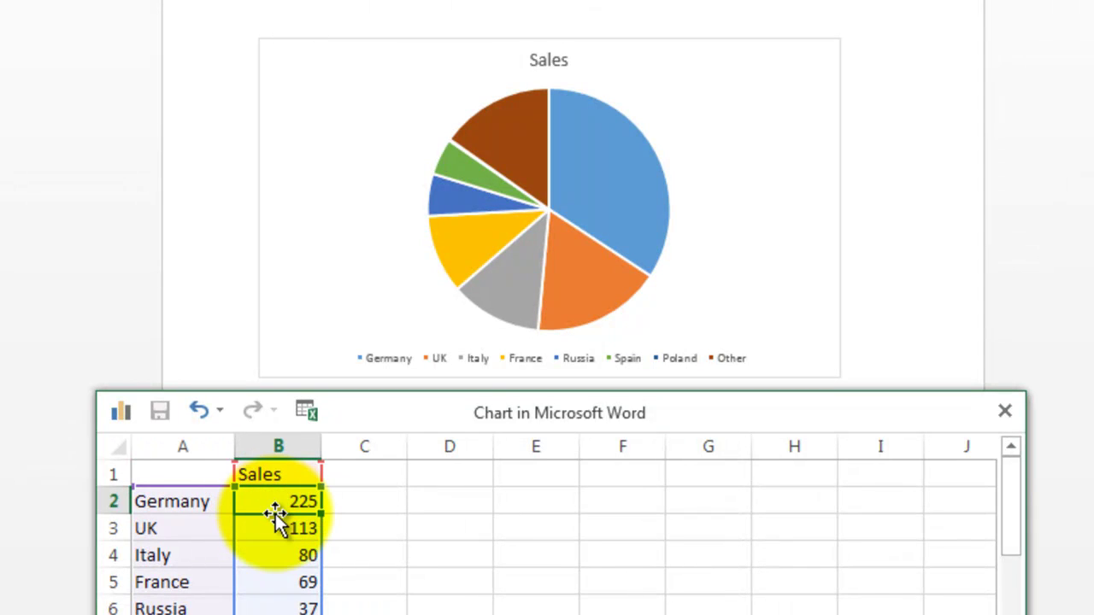
text(400)
key(Return)
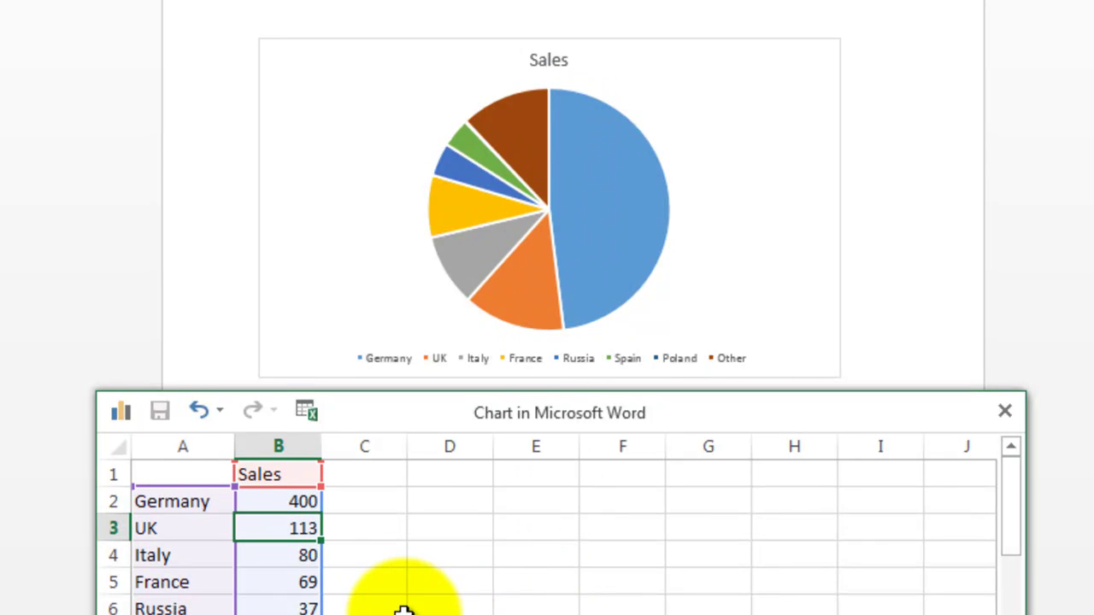
key(ctrl+z)
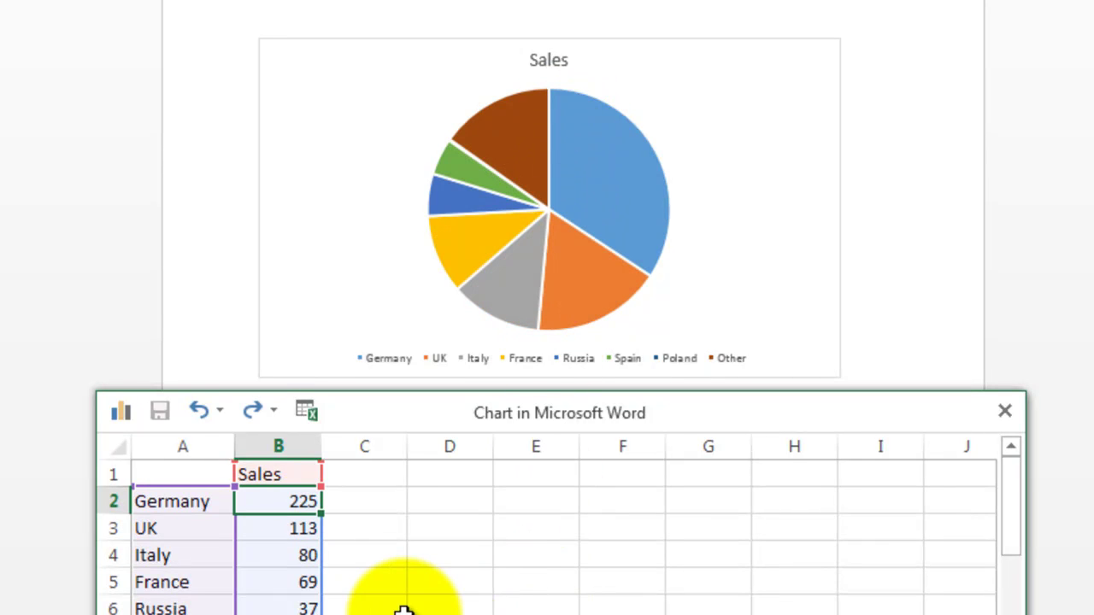
Step: Rename the Sales column header in the chart data to 2013
click(272, 472)
text(2013)
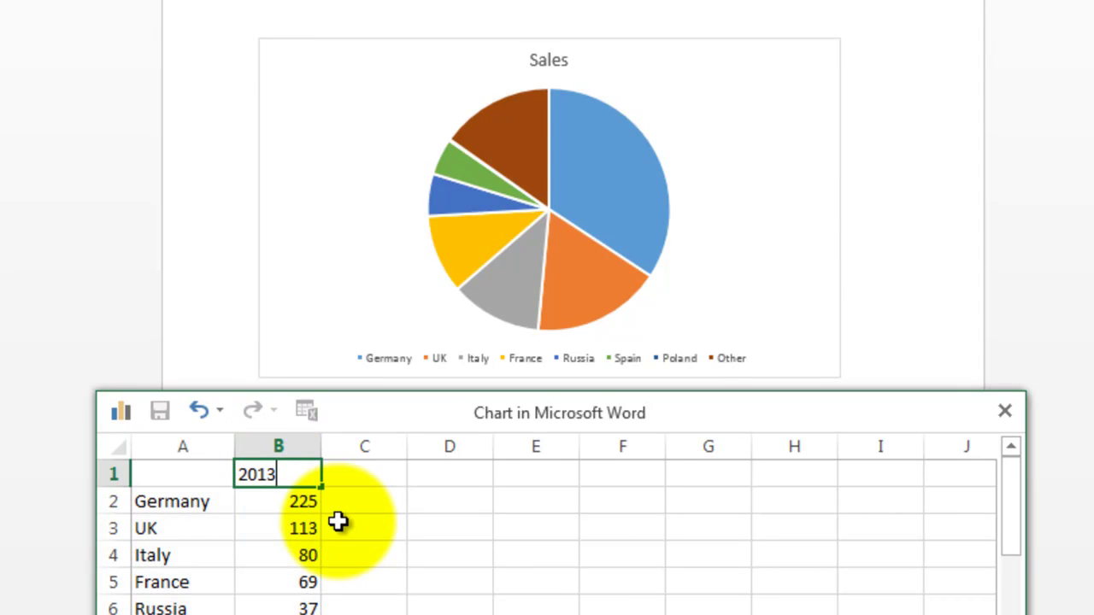
key(Return)
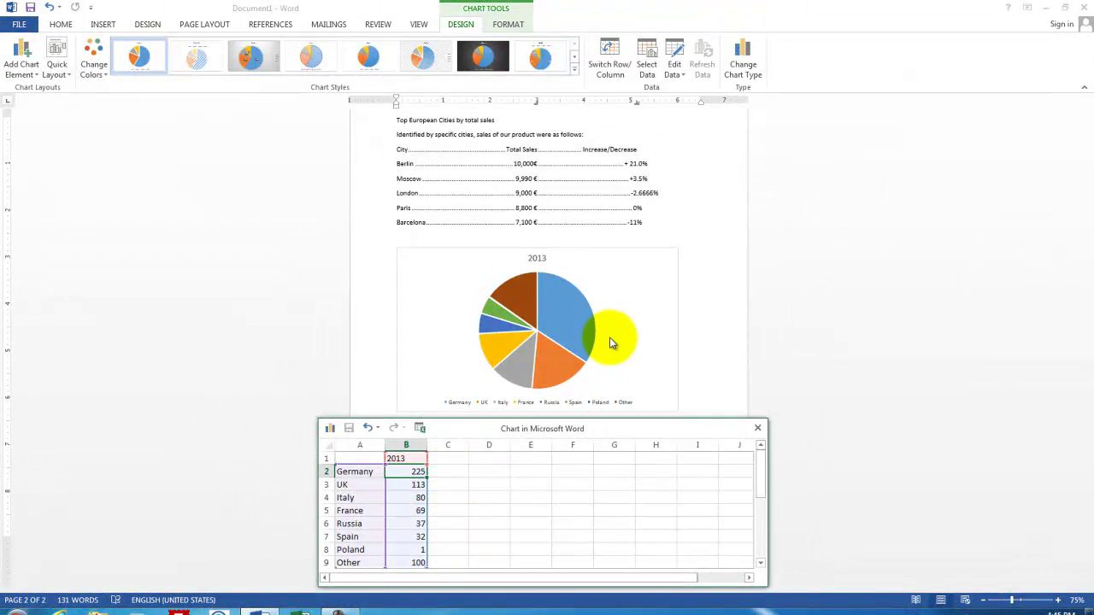
Step: Add data labels to the pie chart as Data Callouts and set their position to Best Fit
click(612, 343)
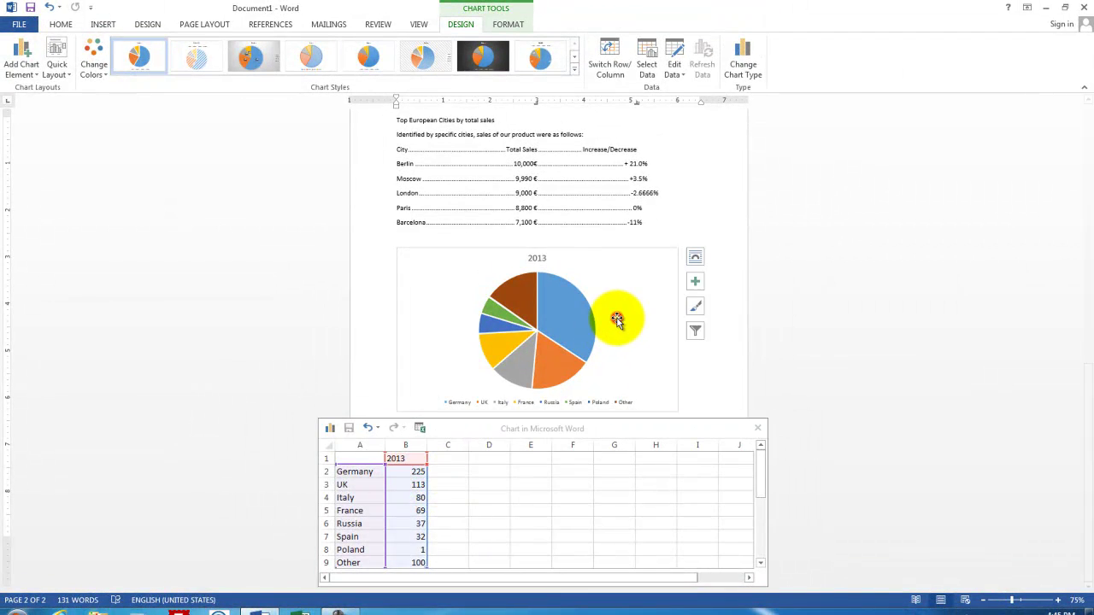
click(695, 283)
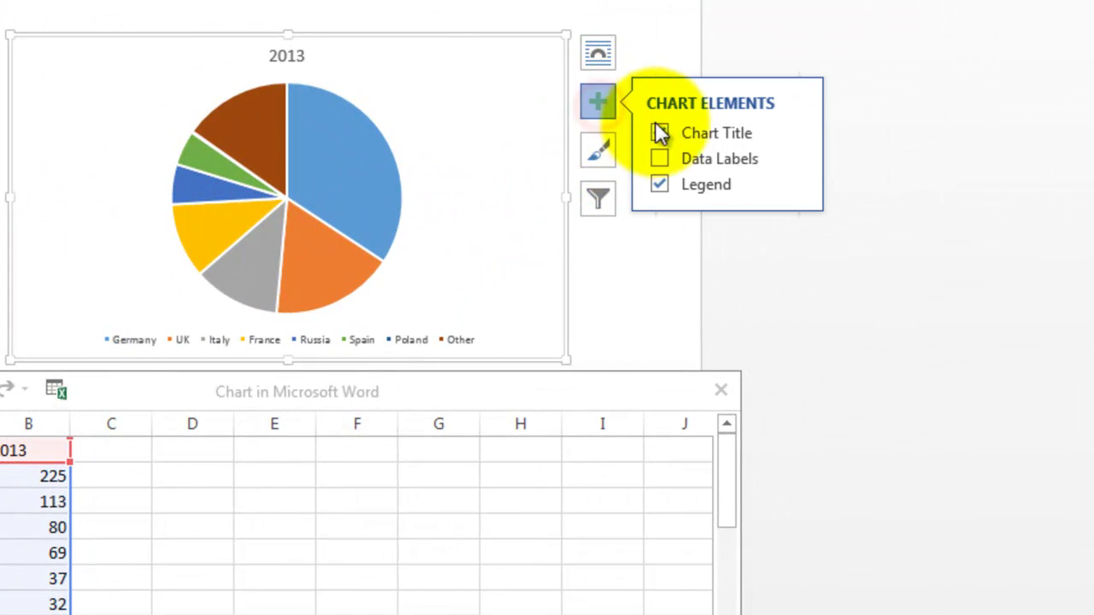
click(656, 160)
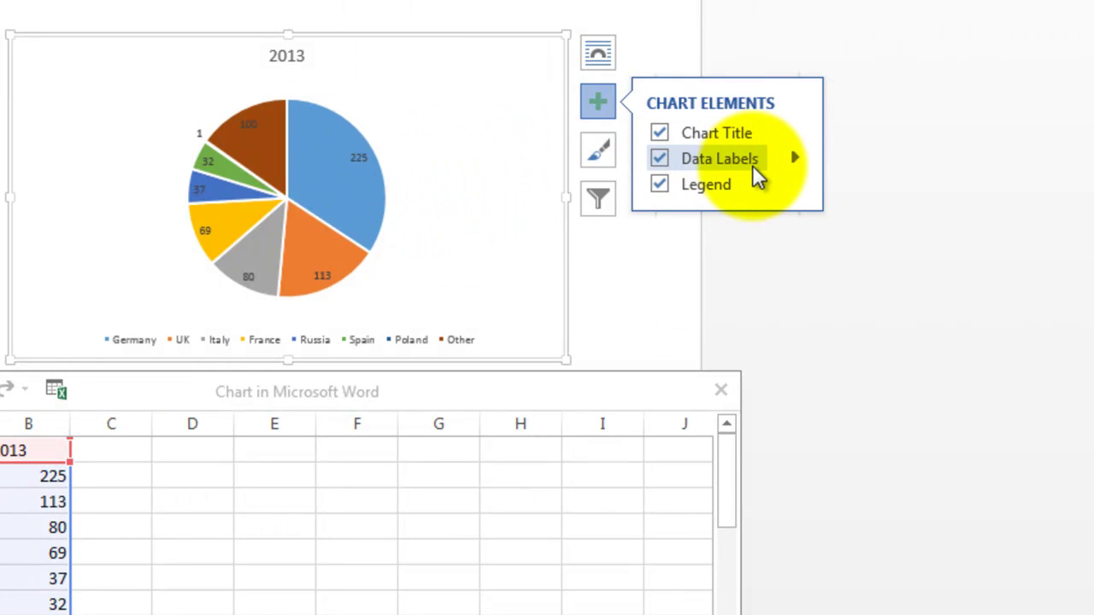
click(795, 159)
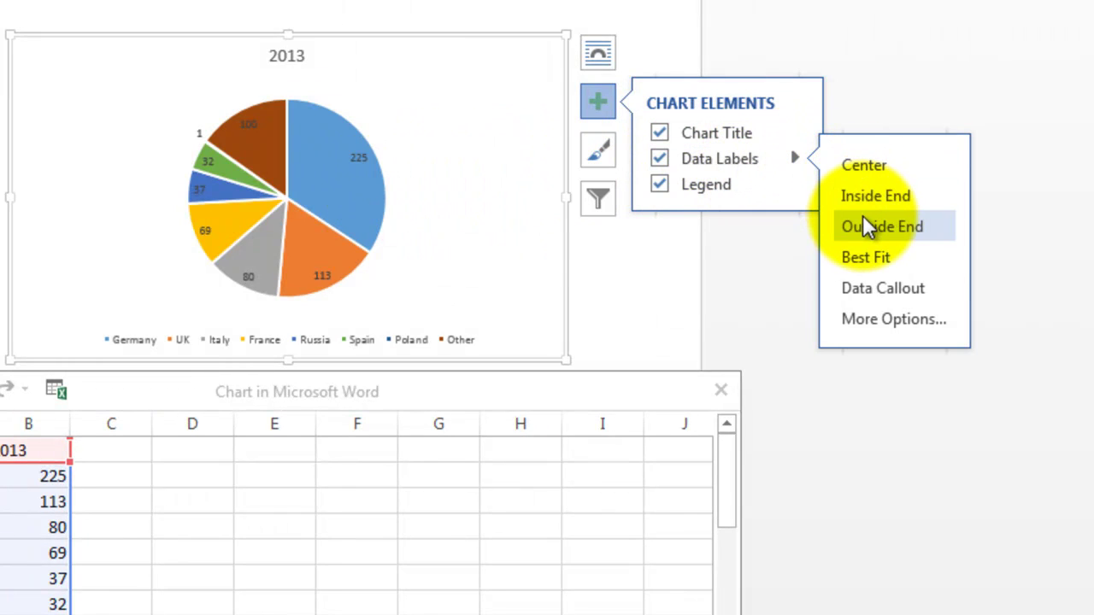
click(874, 288)
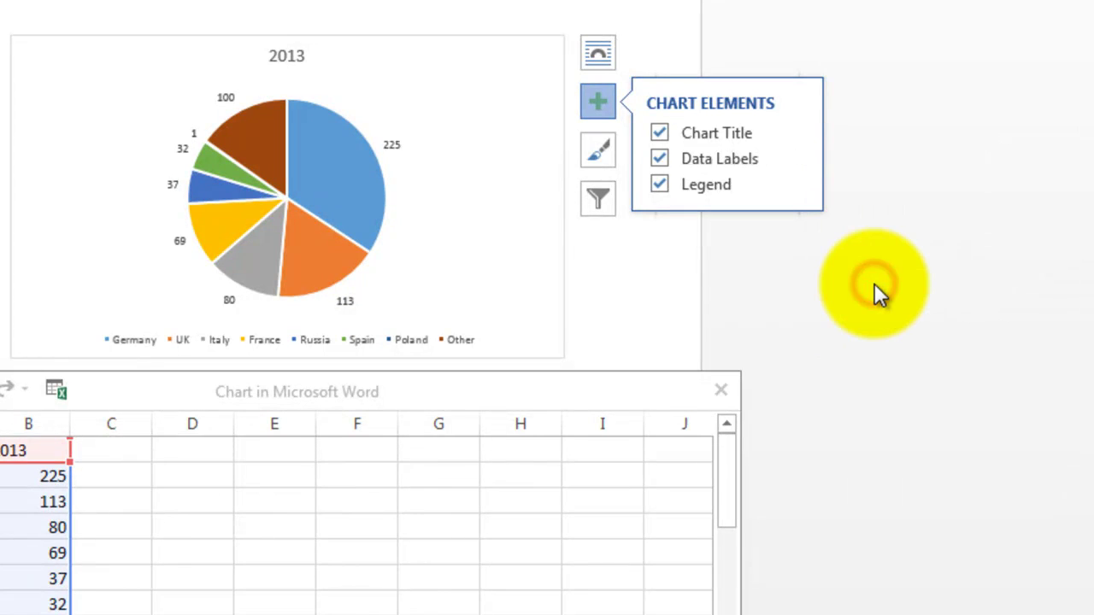
click(795, 158)
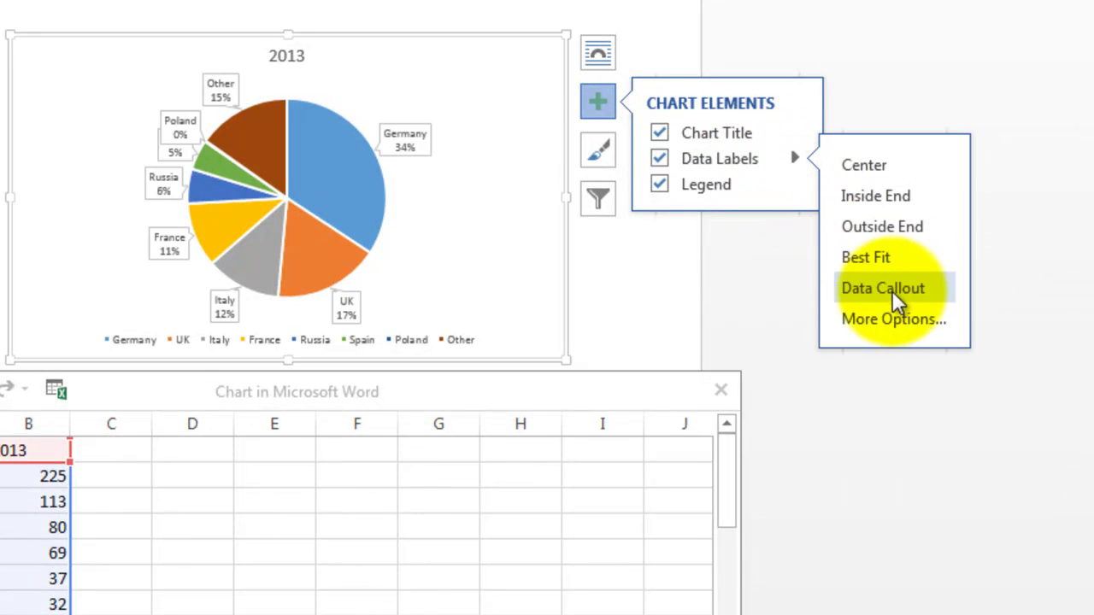
click(878, 257)
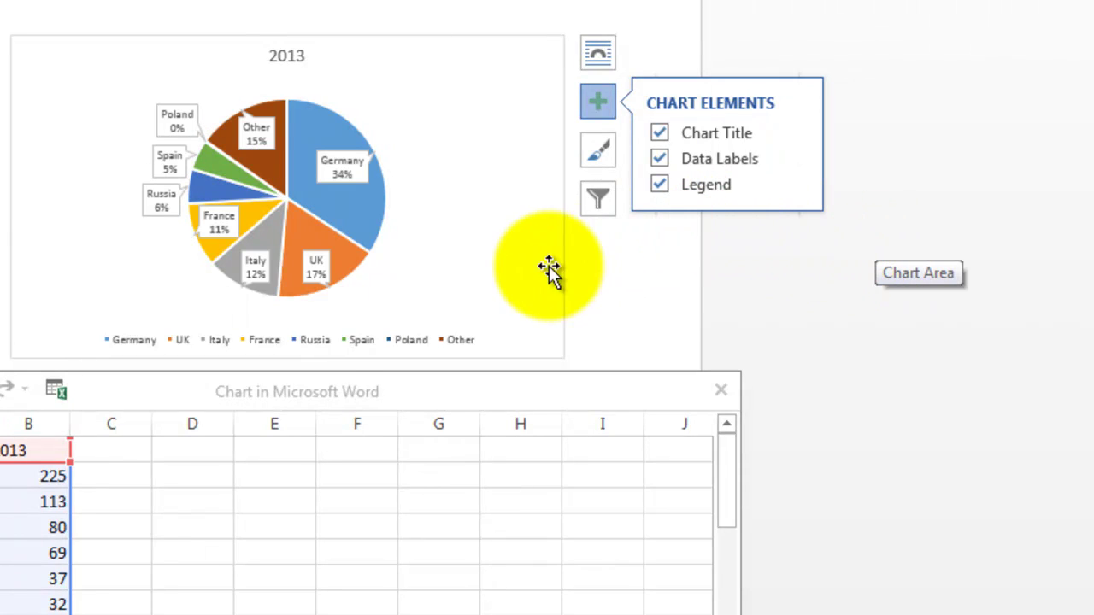
Step: Place the pie chart's legend at the Right and remove the chart title
click(789, 183)
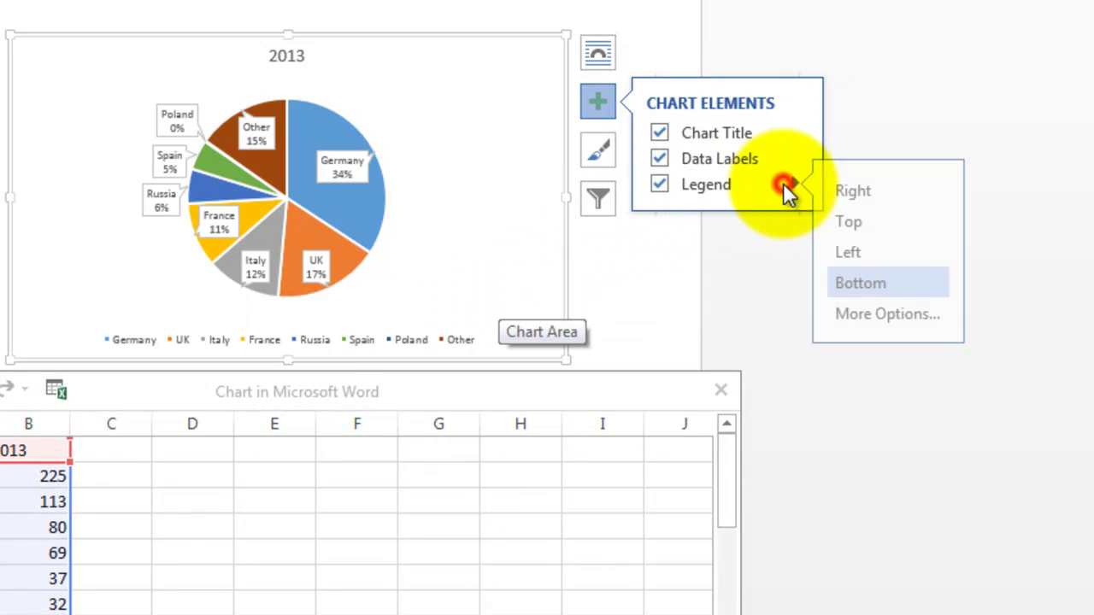
click(859, 198)
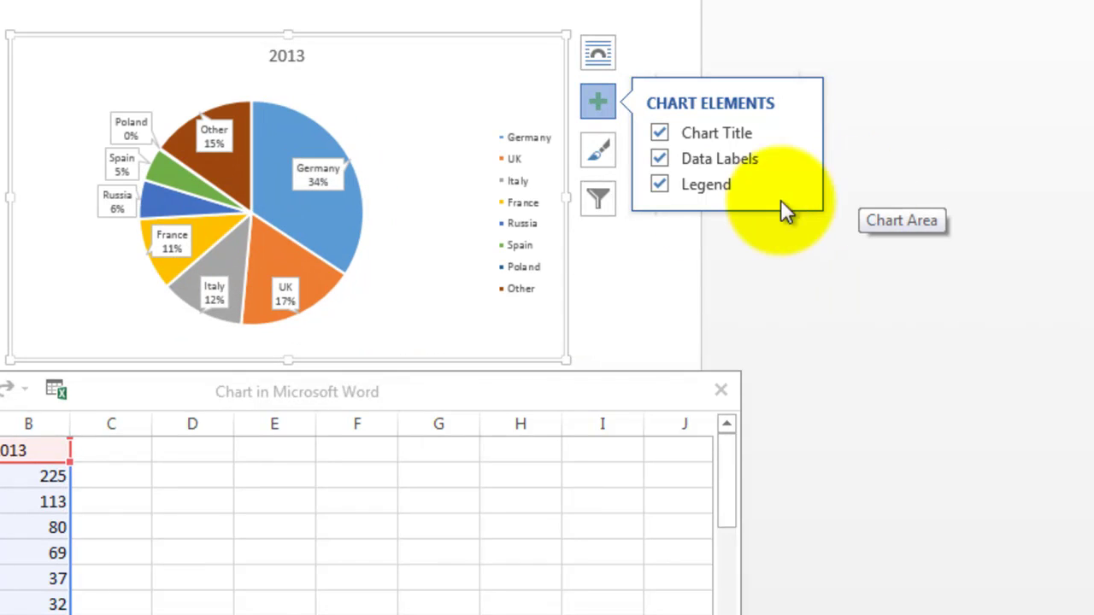
click(721, 139)
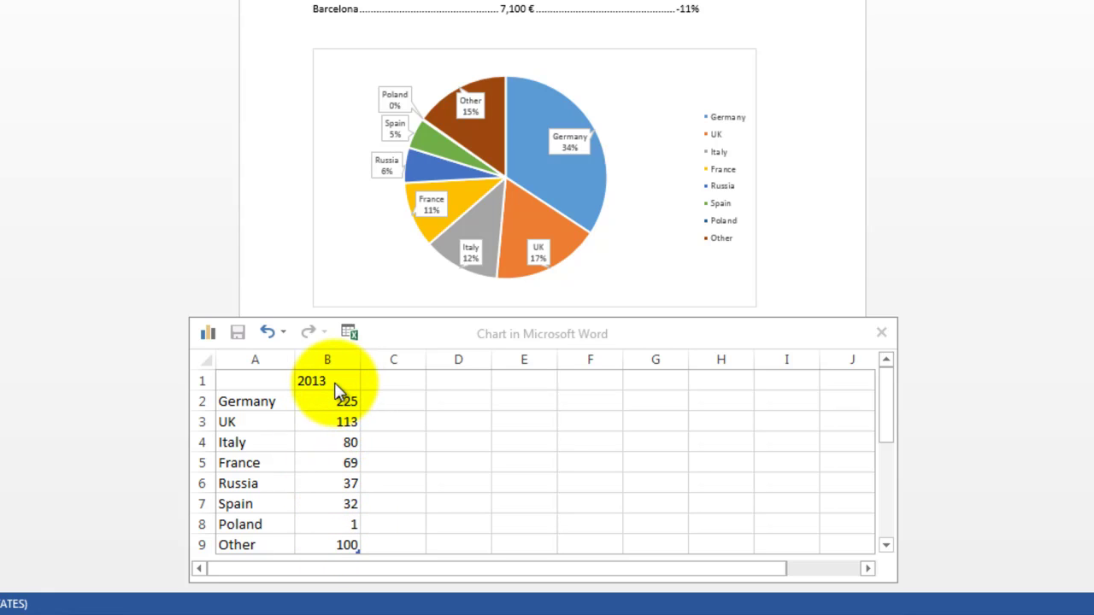
Step: Copy the chart data in A1:B9 and paste it as a table between the Barcelona line and the pie chart, keeping source formatting
drag(246, 380, 308, 547)
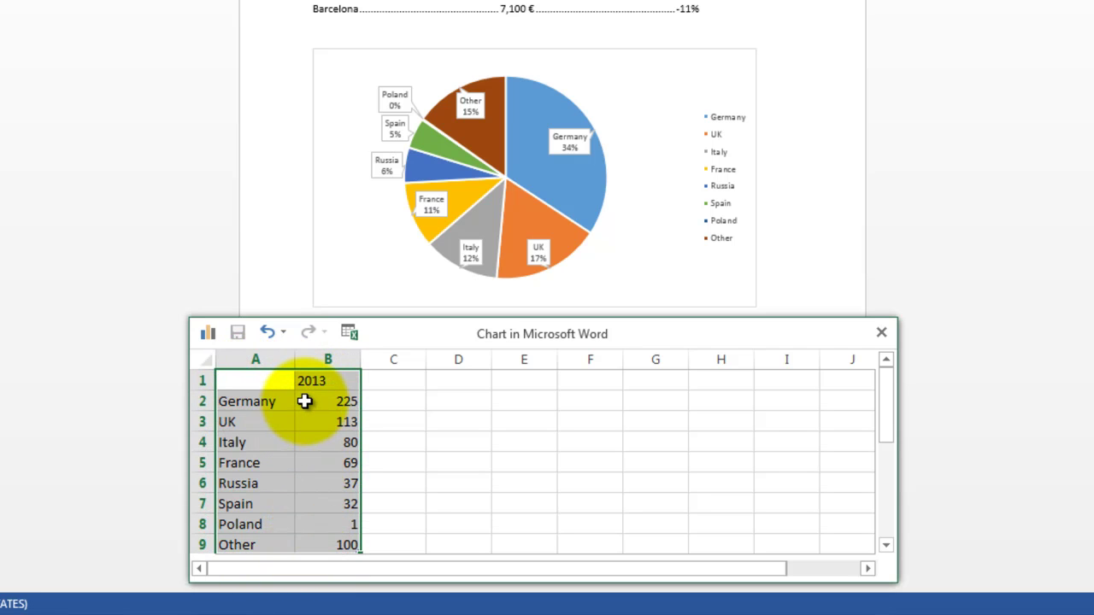
right_click(305, 402)
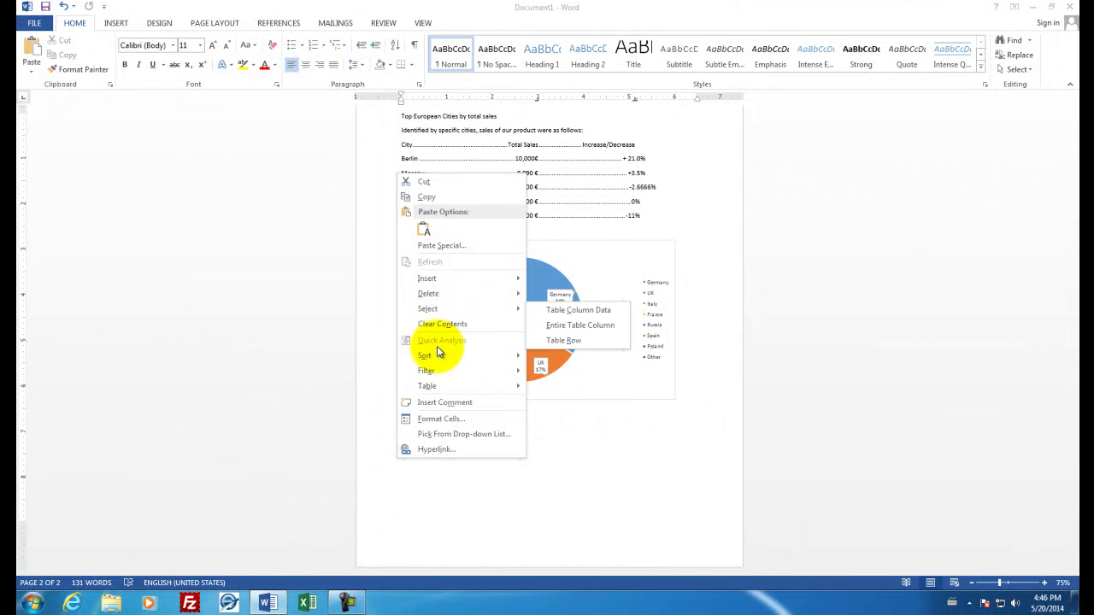
click(432, 199)
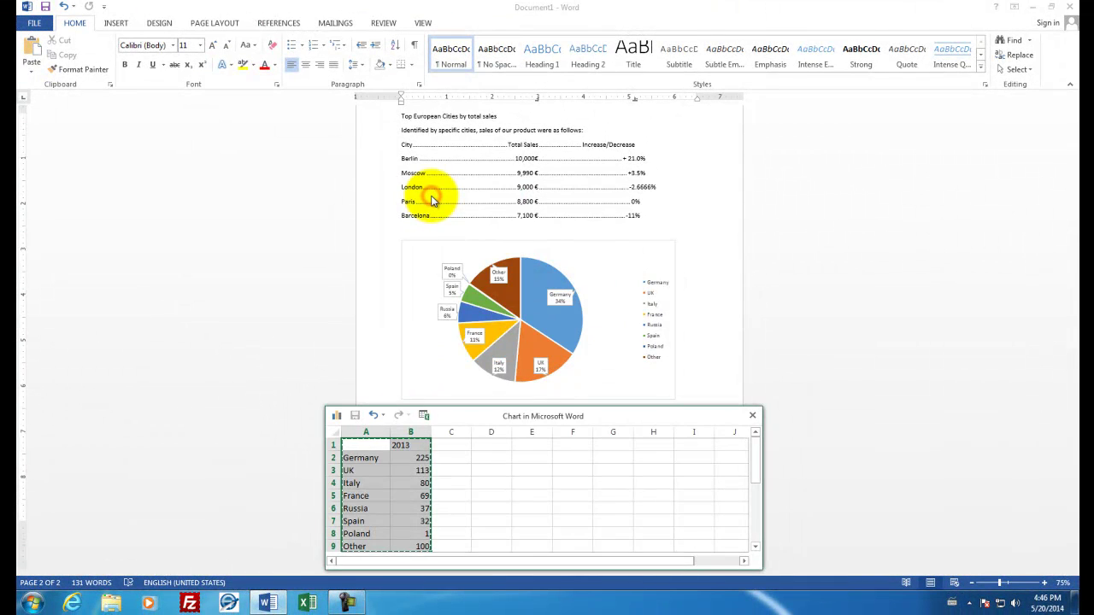
click(523, 235)
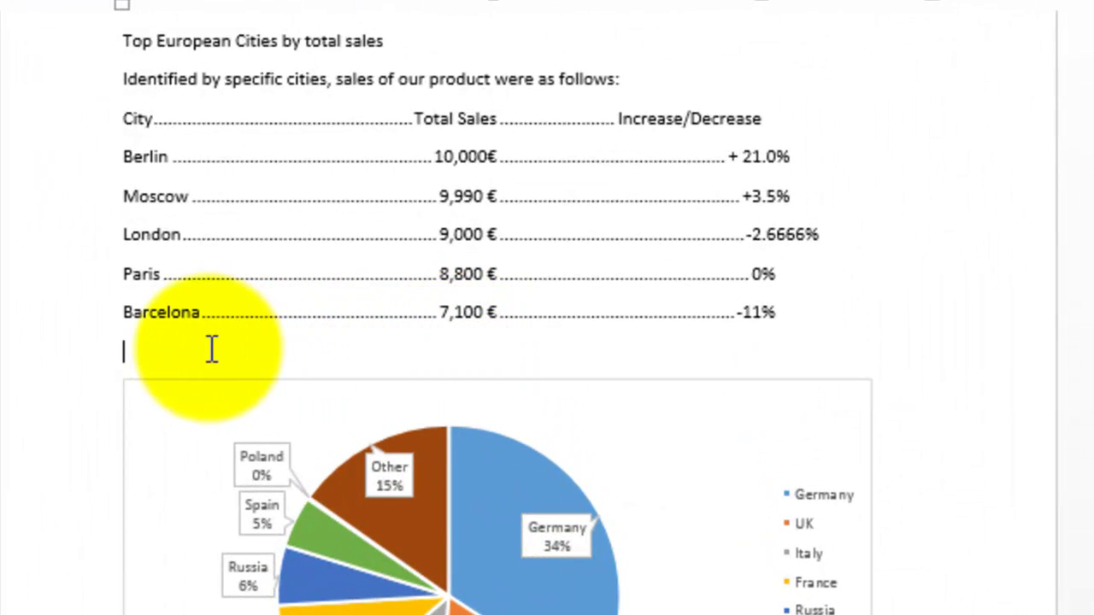
right_click(128, 349)
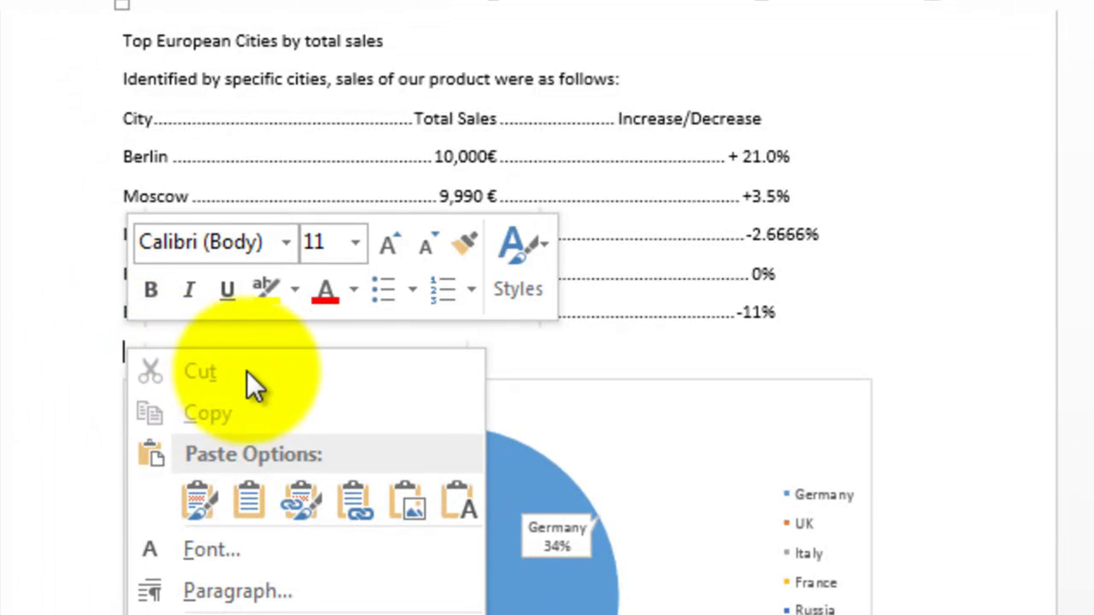
click(215, 498)
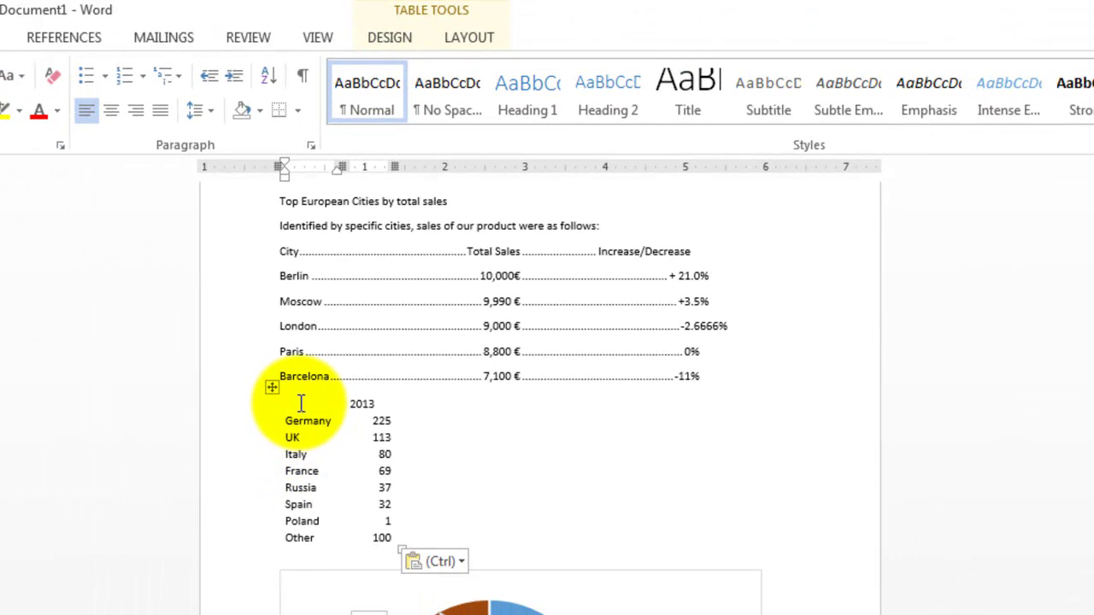
Step: Restyle the 2013 data table with the gold list table style that has a solid header row and banded rows
click(386, 41)
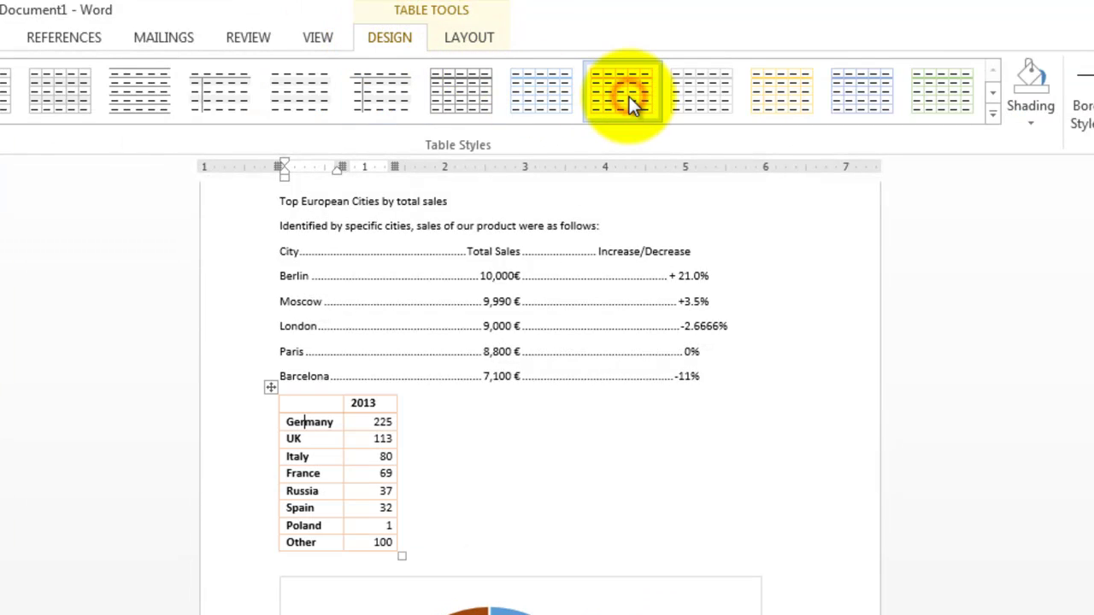
click(993, 113)
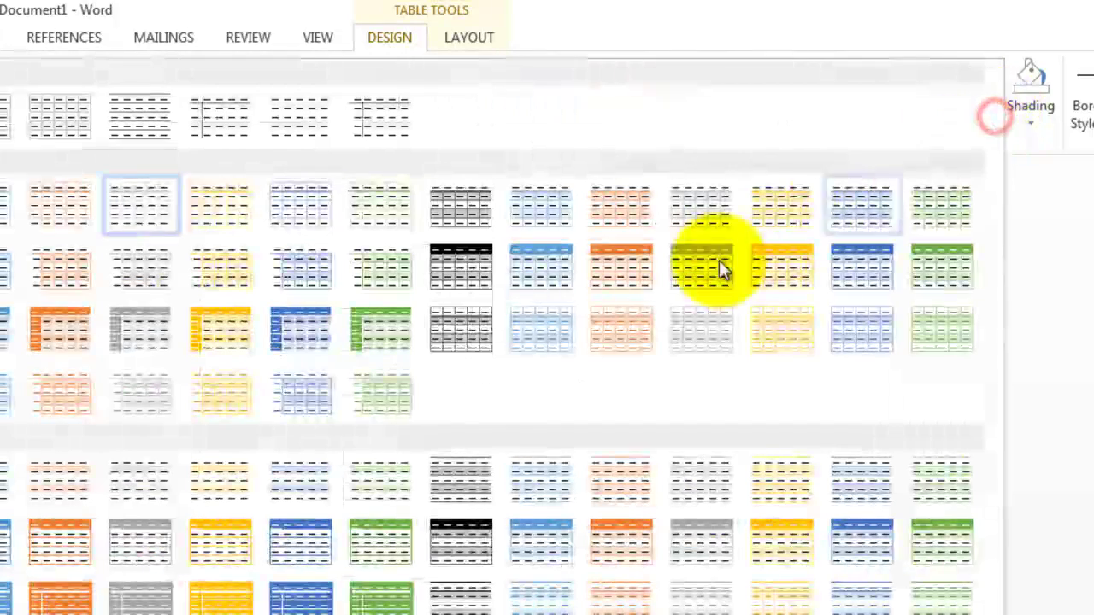
click(64, 599)
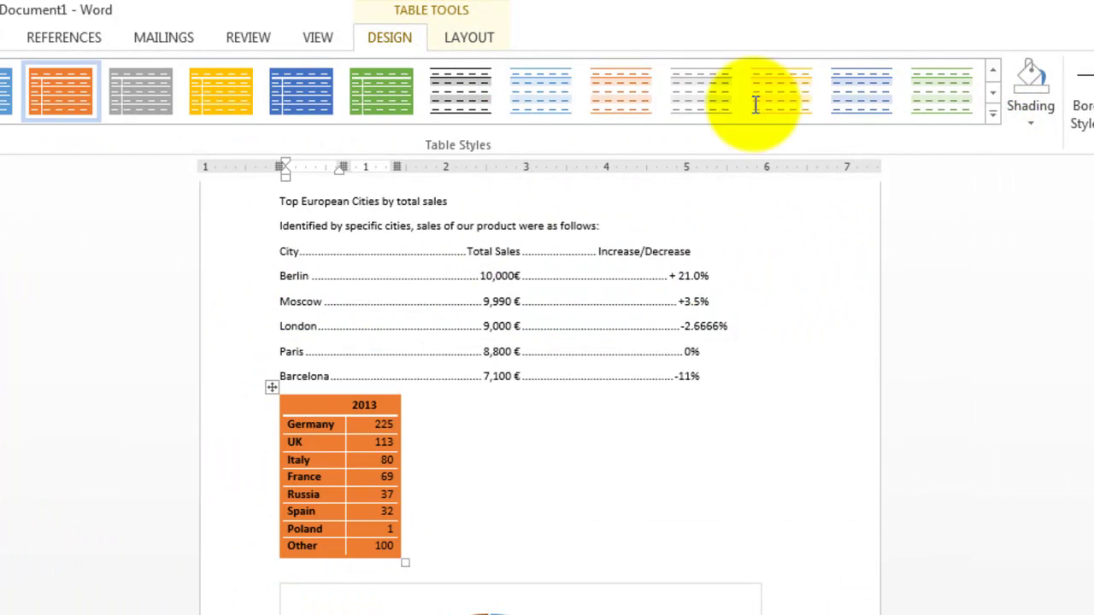
click(994, 114)
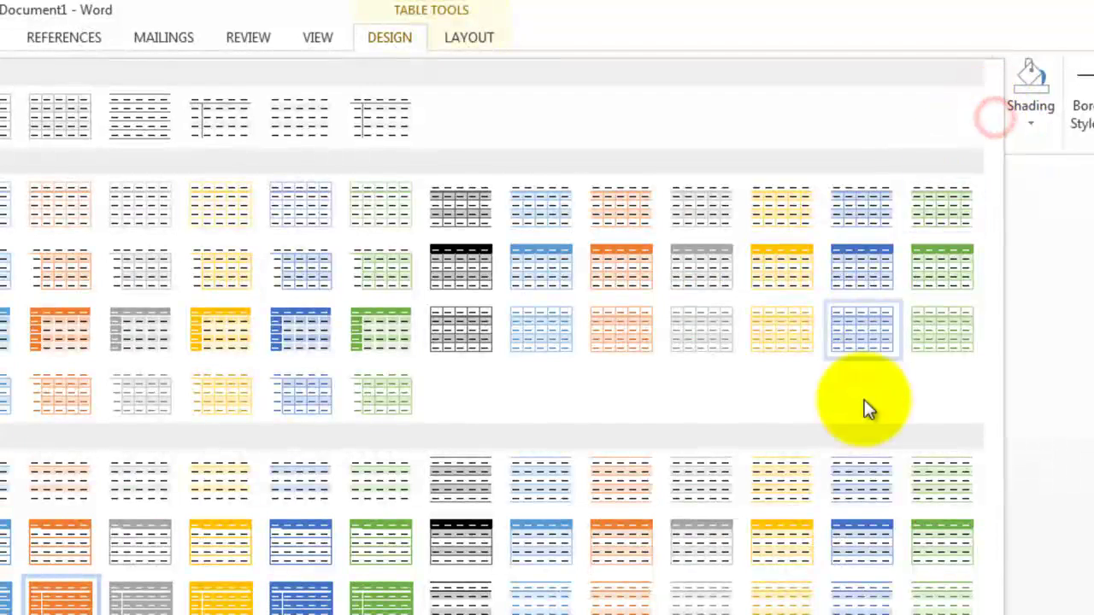
click(788, 534)
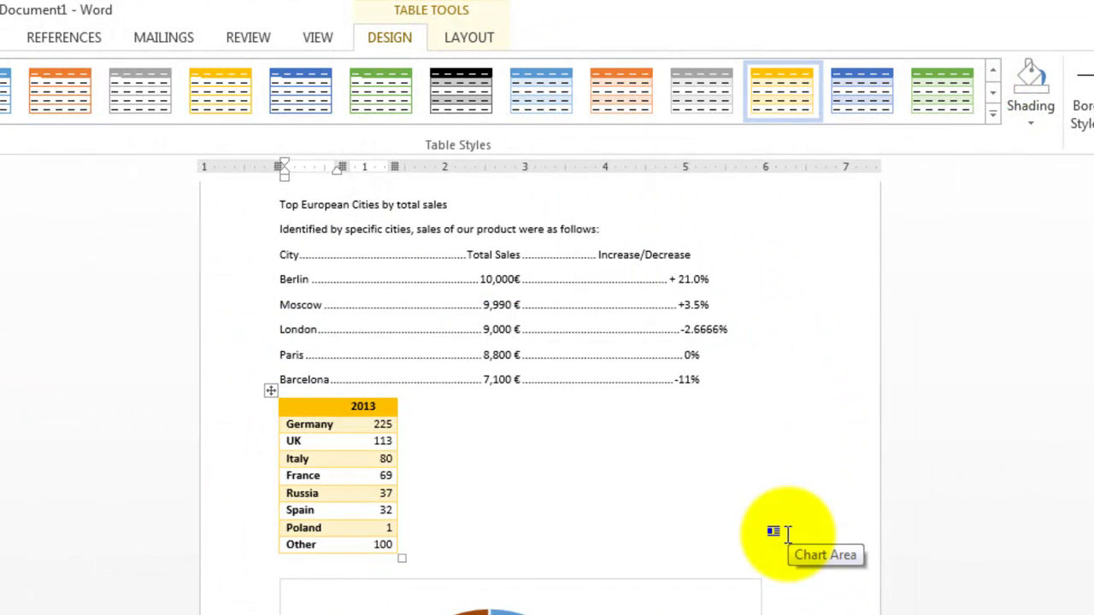
Step: Center the whole 2013 data table on the page and close the chart data sheet
click(269, 390)
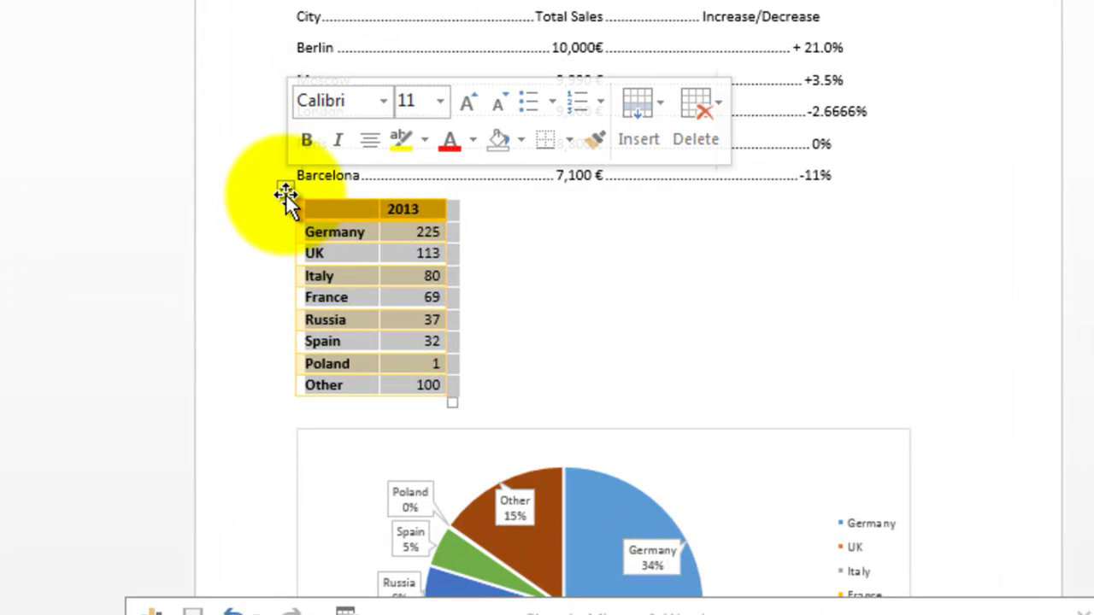
click(365, 142)
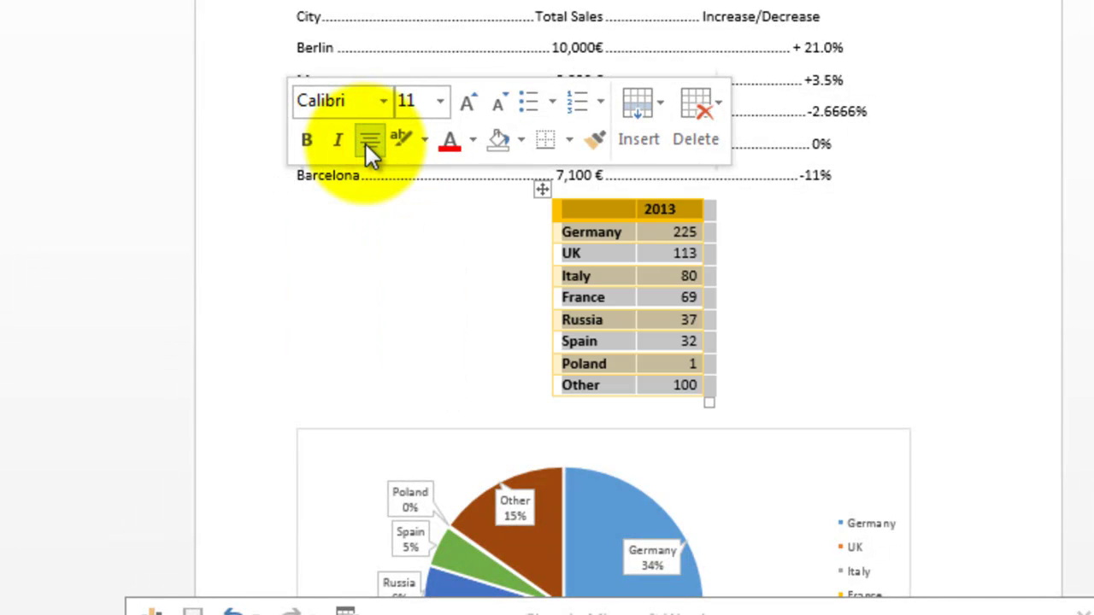
click(777, 332)
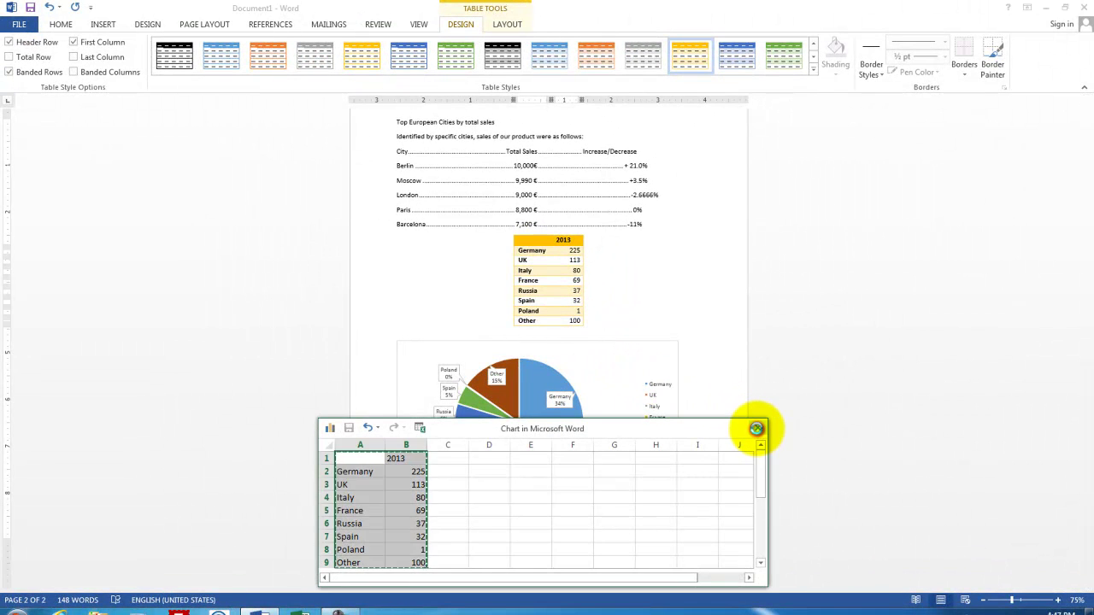
click(756, 429)
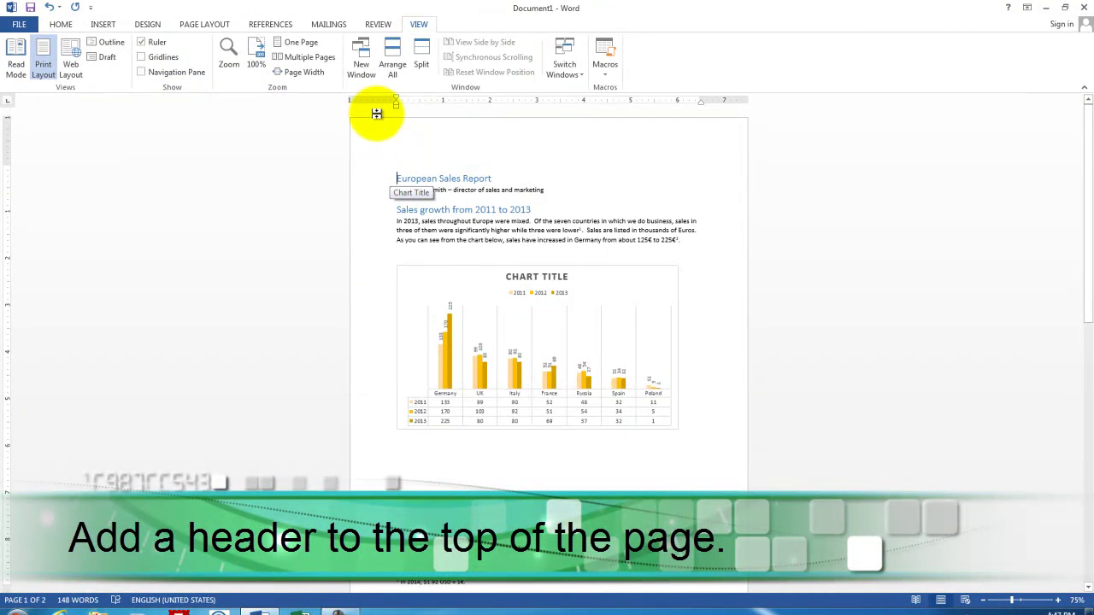
Step: Insert a Blank header on the first page and enter "Page #" in its placeholder
click(107, 25)
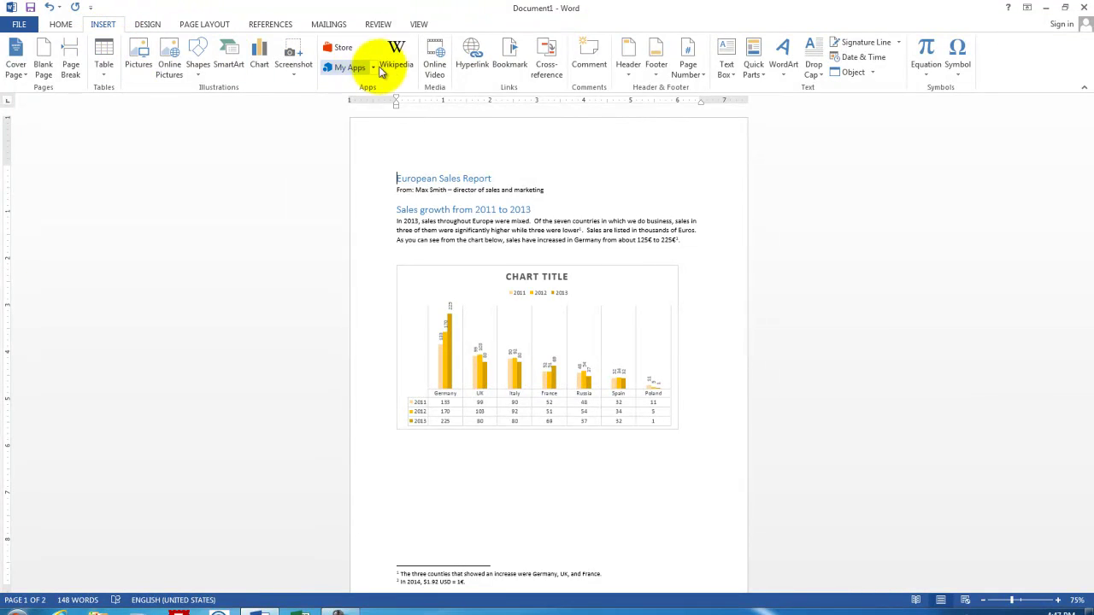
click(627, 54)
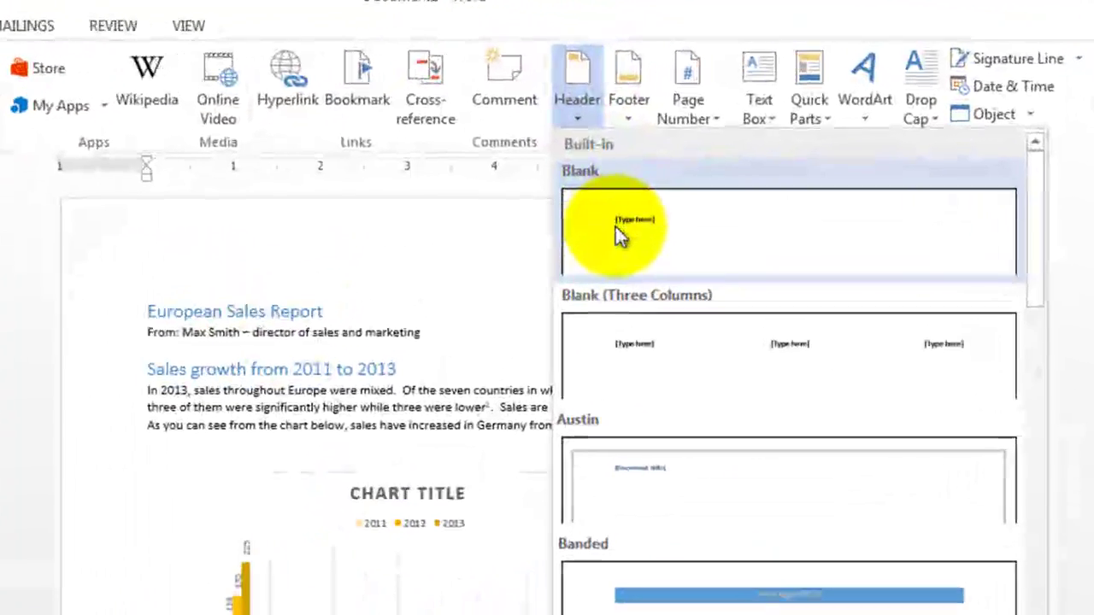
click(615, 237)
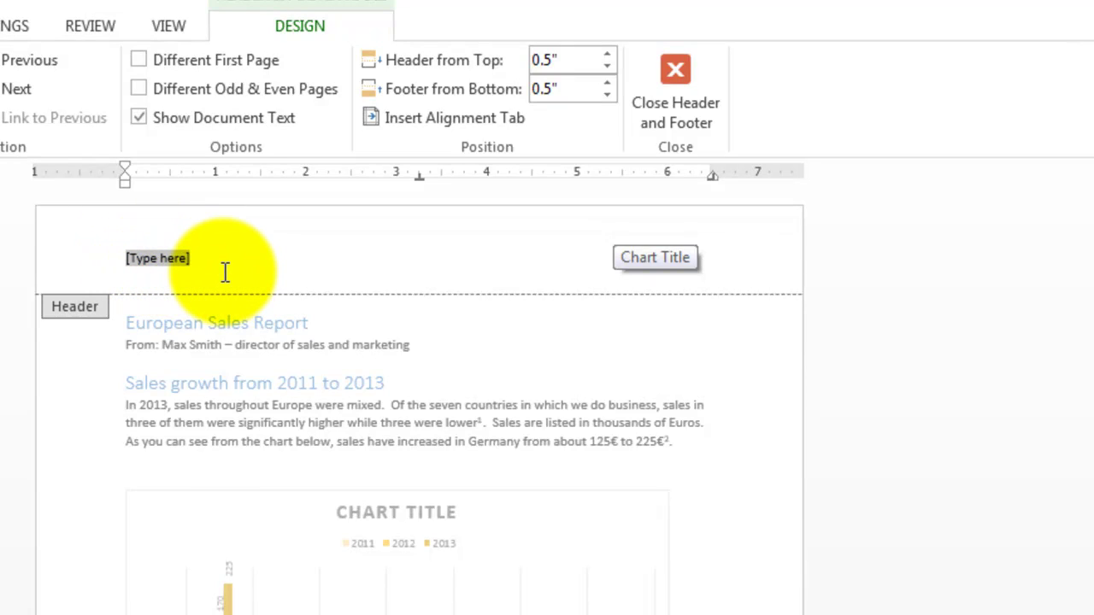
text(Page )
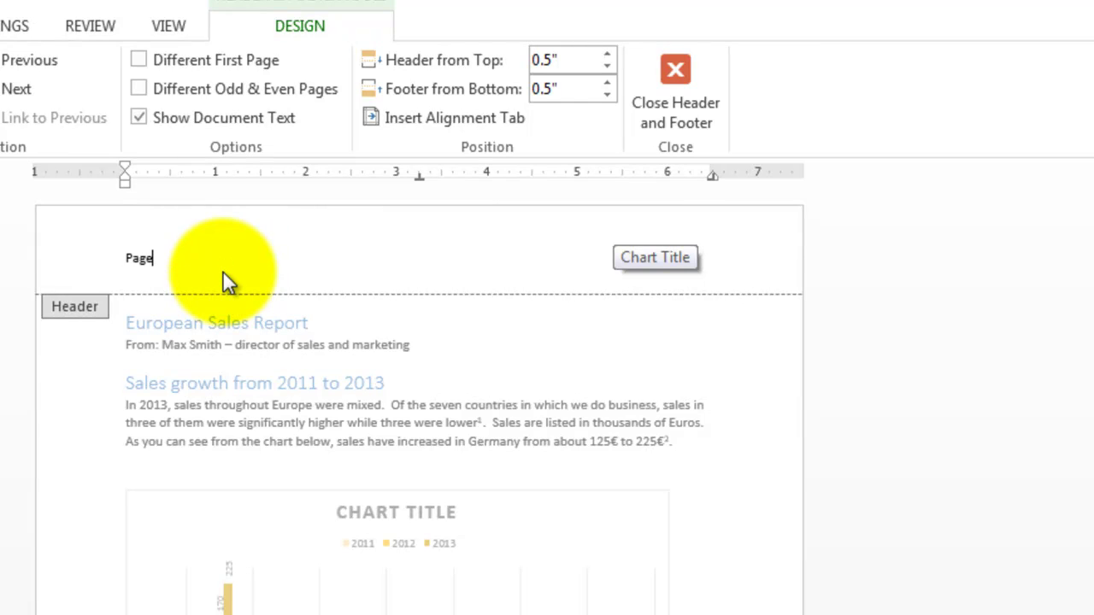
text(#)
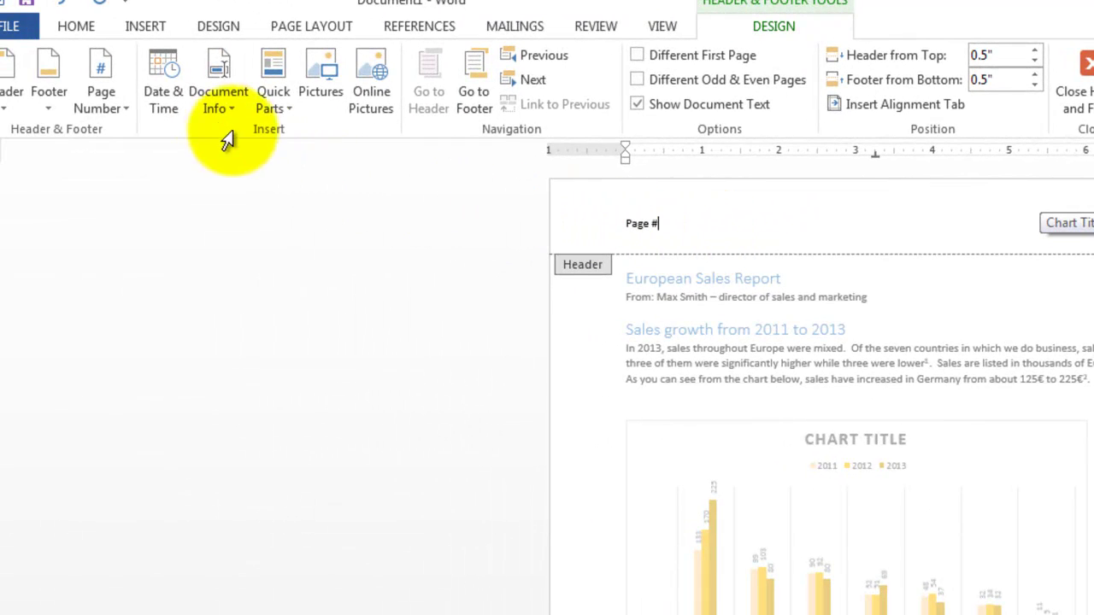
Step: Insert a Plain Number 1 page number at the top of the page and add the word "Page" before it
click(119, 103)
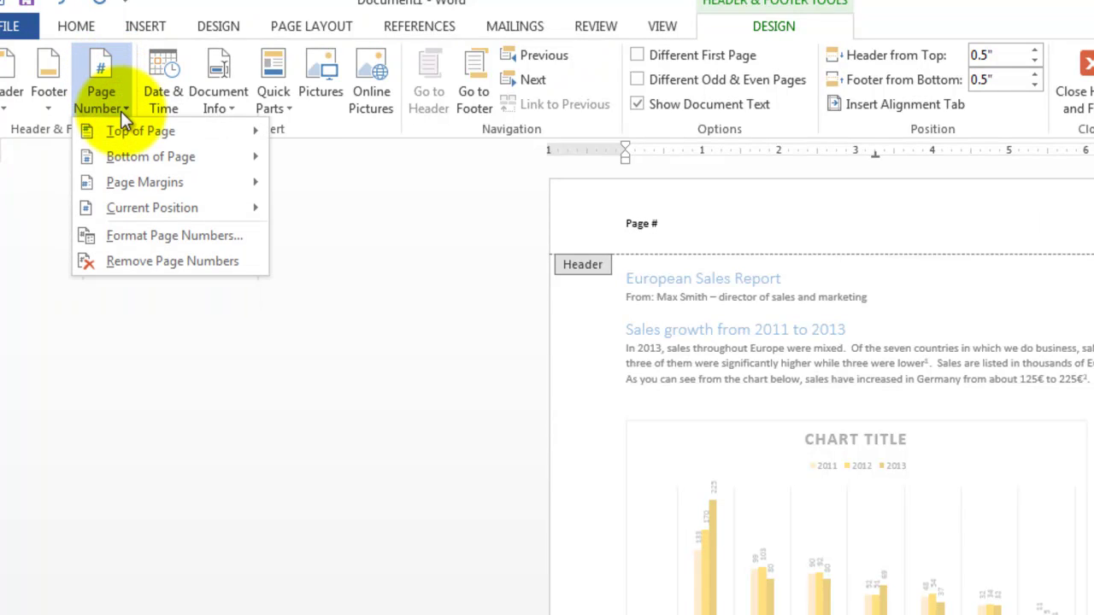
mouse_move(124, 131)
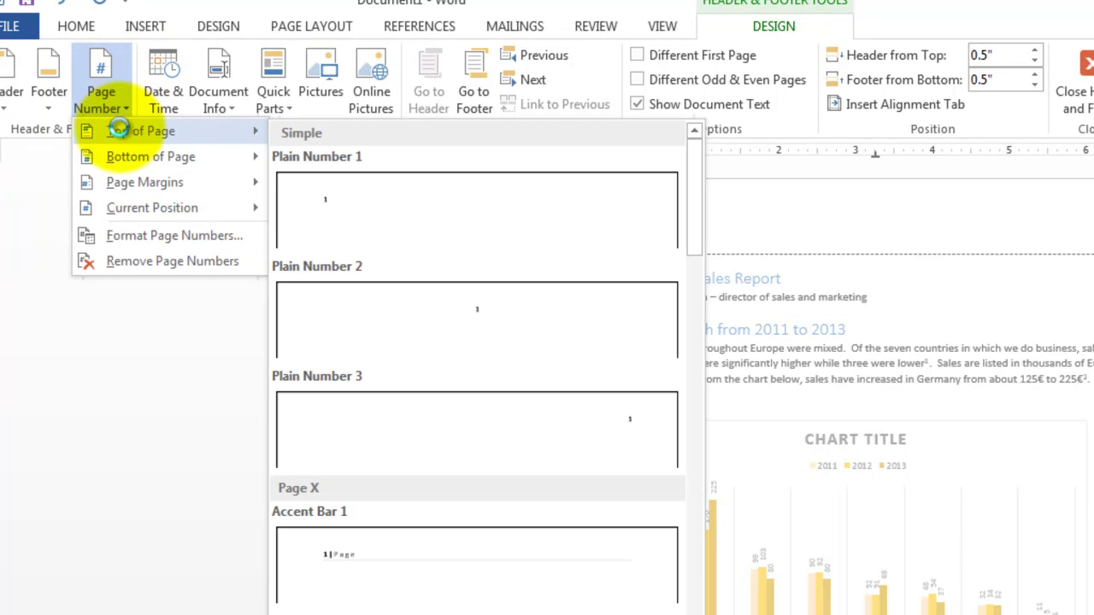
click(400, 232)
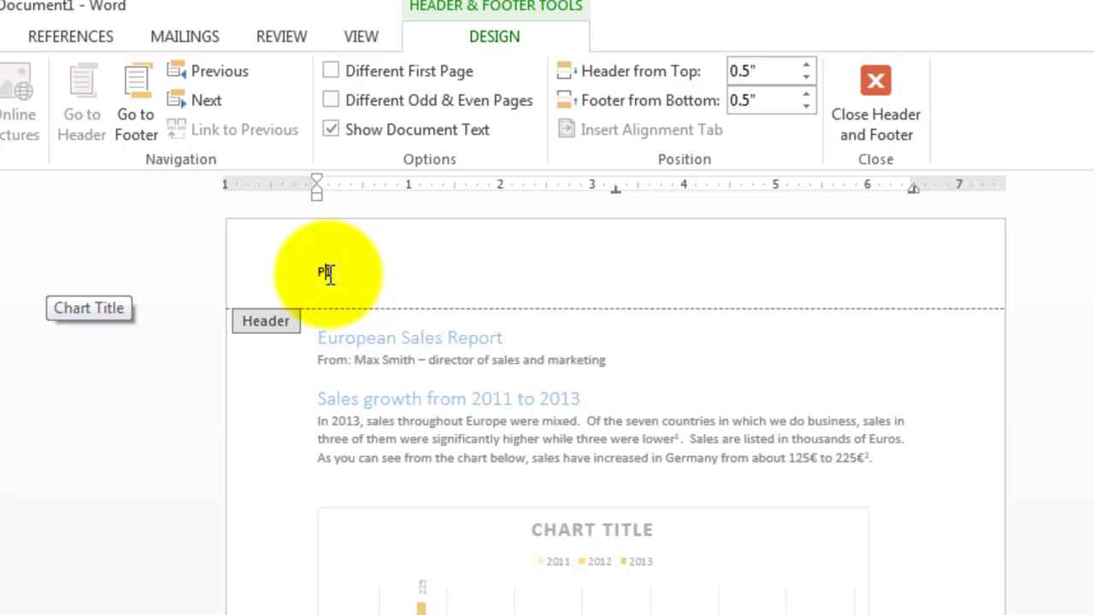
text(Page 1)
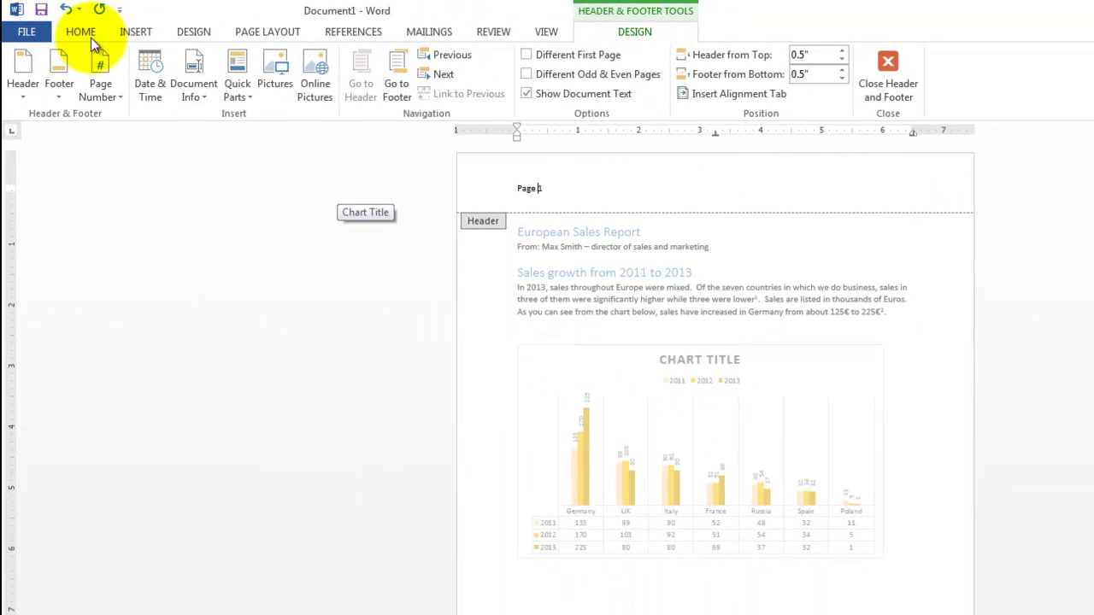
Step: Draw an isosceles triangle about 1.24" high and 0.76" wide at the right end of the page header
click(132, 31)
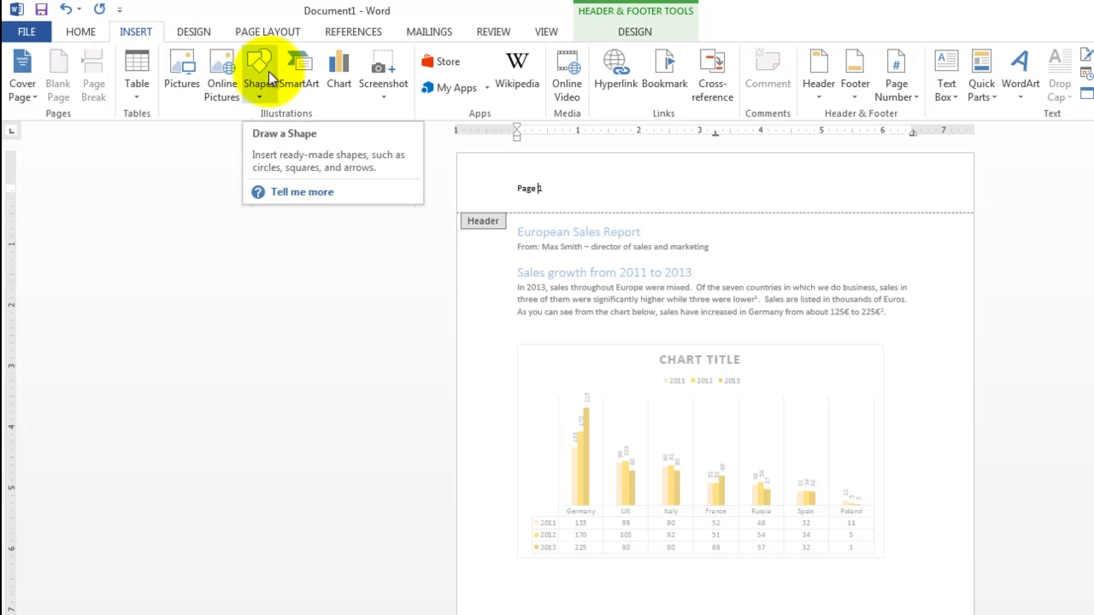
click(266, 94)
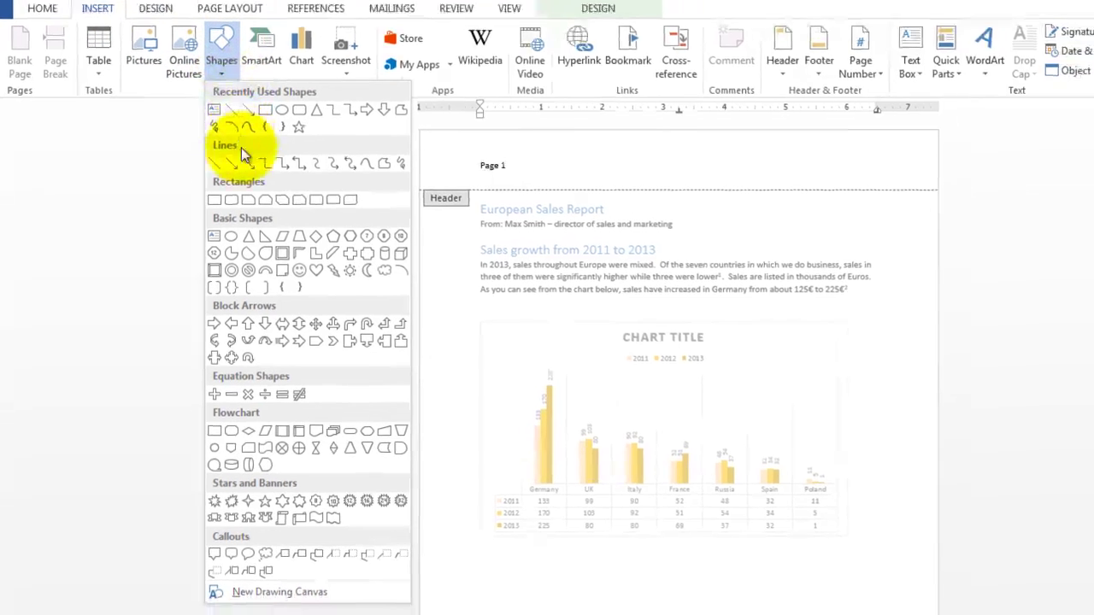
click(283, 260)
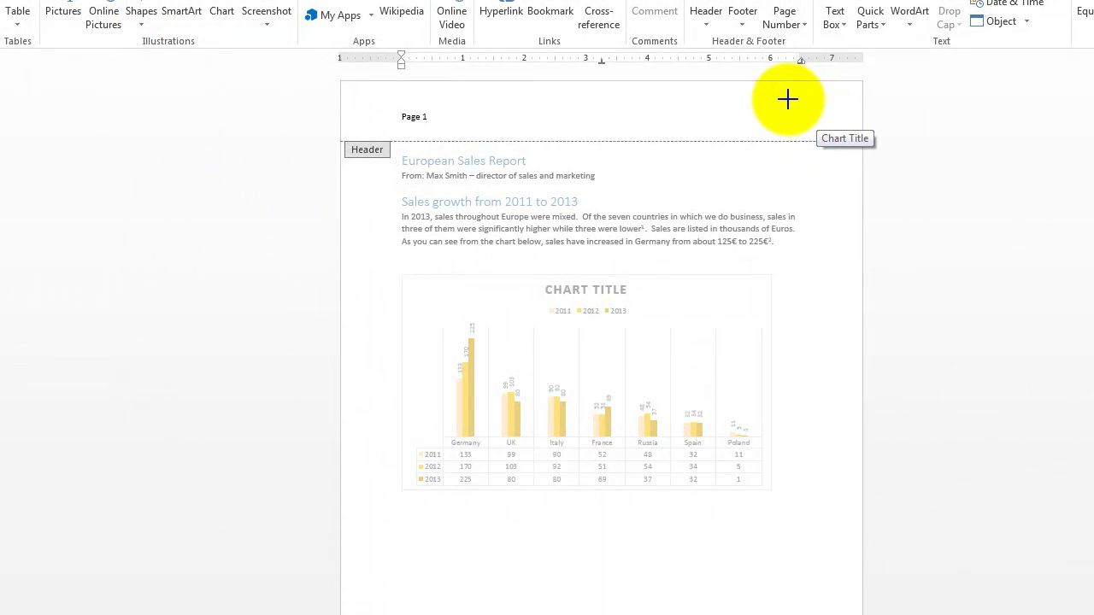
mouse_move(786, 97)
mouse_down()
mouse_move(801, 134)
mouse_move(844, 166)
mouse_move(830, 171)
mouse_up()
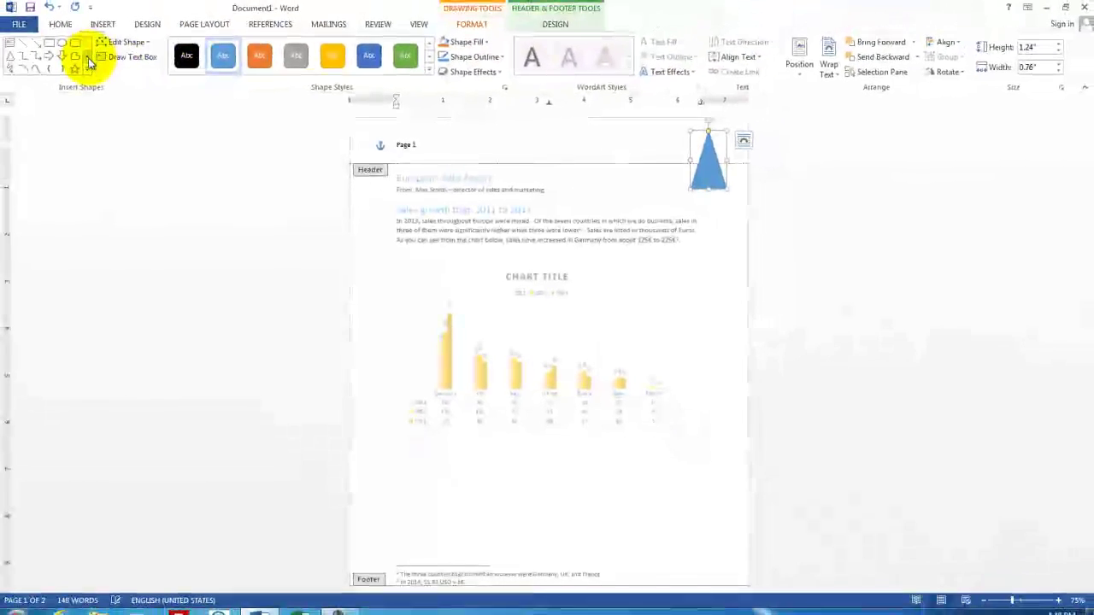
Step: Draw an L-shape about 0.63" high and 1.13" wide across the header triangle and fill it with light gold
click(87, 67)
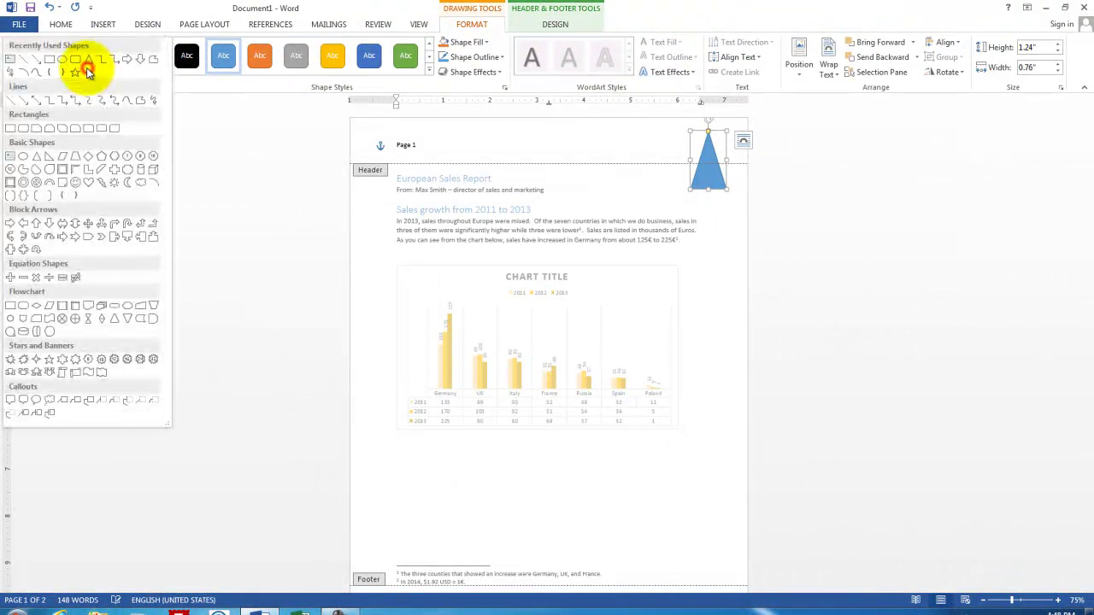
click(90, 170)
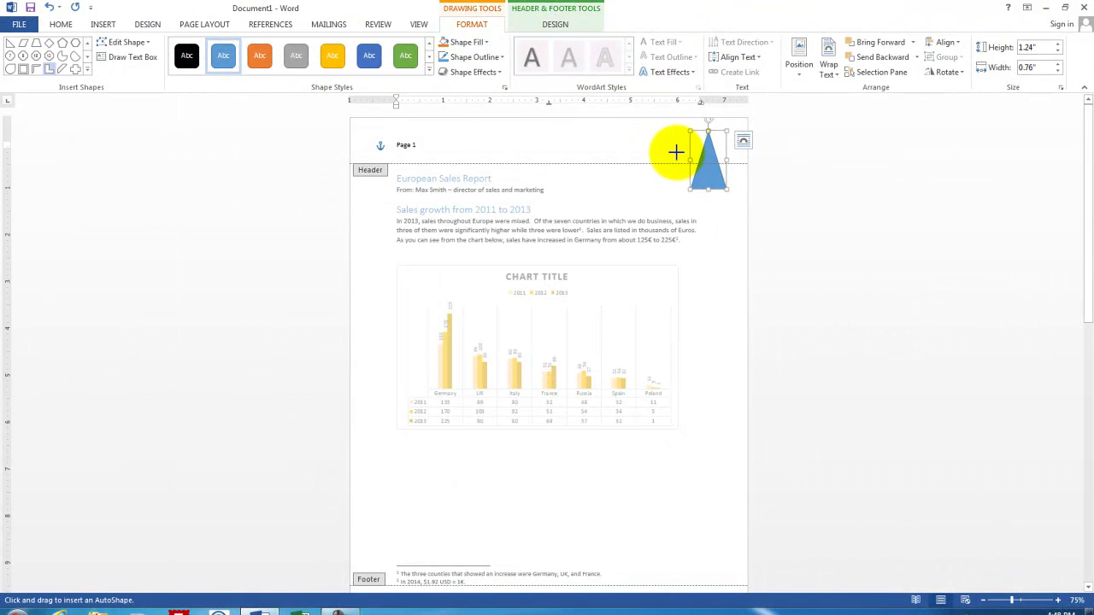
drag(676, 152, 730, 187)
click(466, 42)
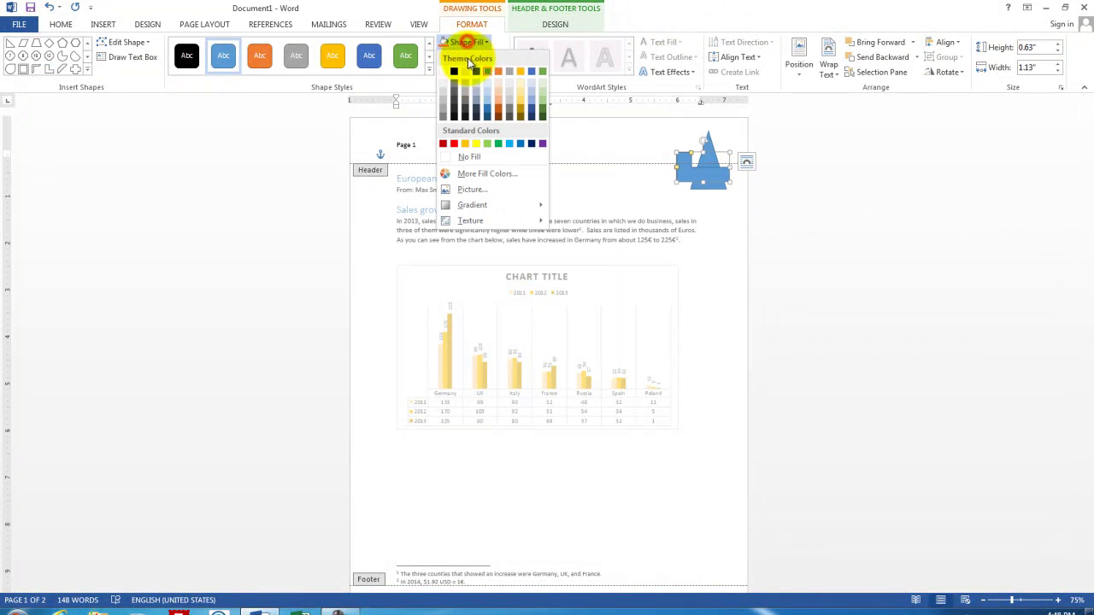
click(525, 100)
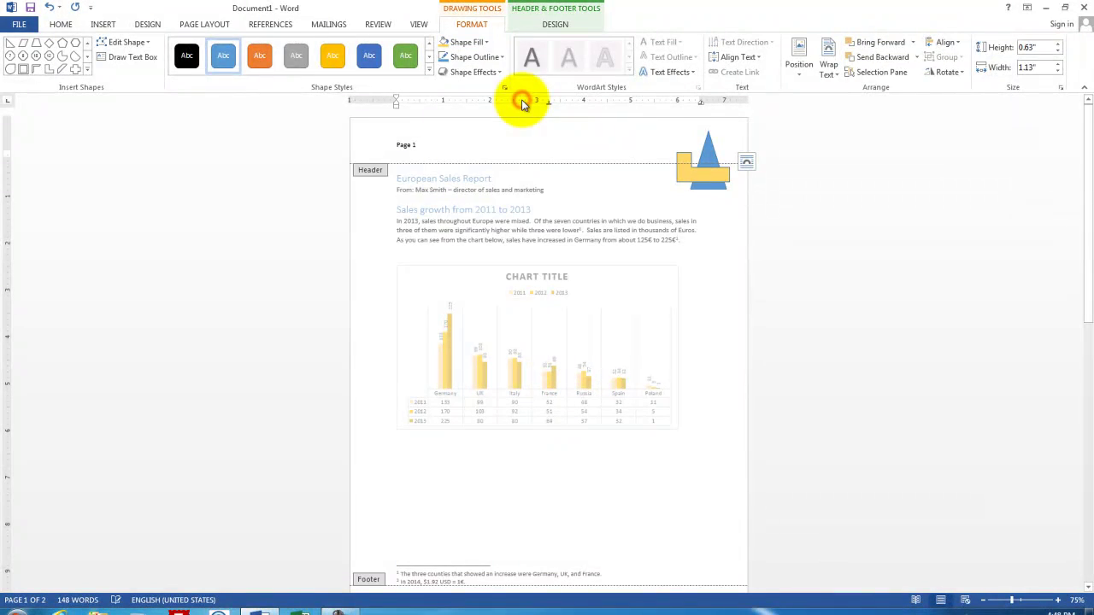
Step: Draw a pentagon arrow about 0.28" high and 0.63" wide over the triangle's right side and give it the solid green shape style
click(88, 70)
click(88, 238)
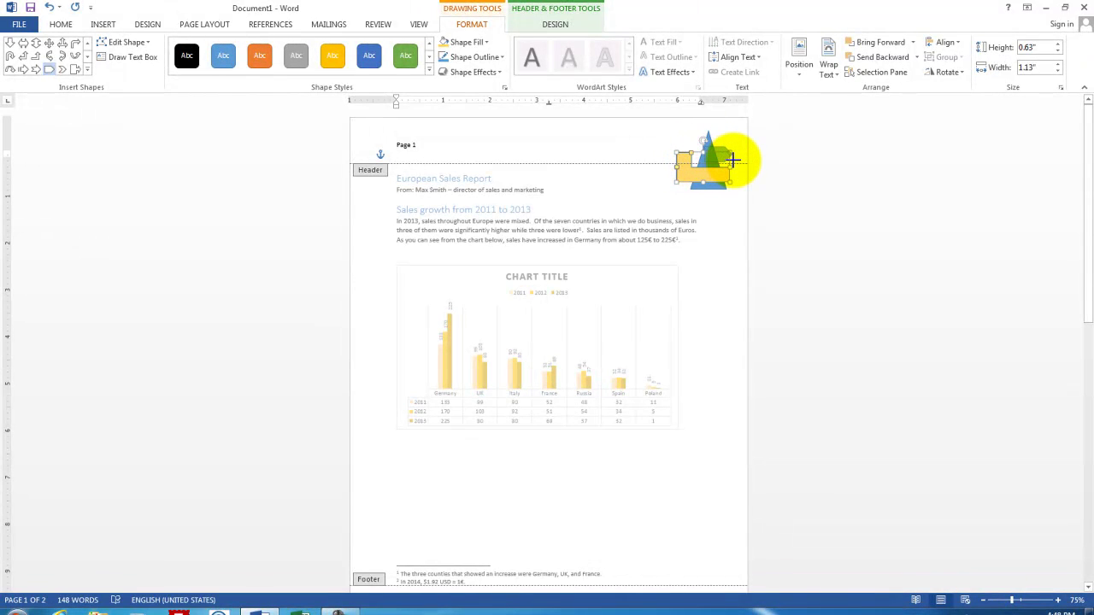
drag(735, 161, 709, 155)
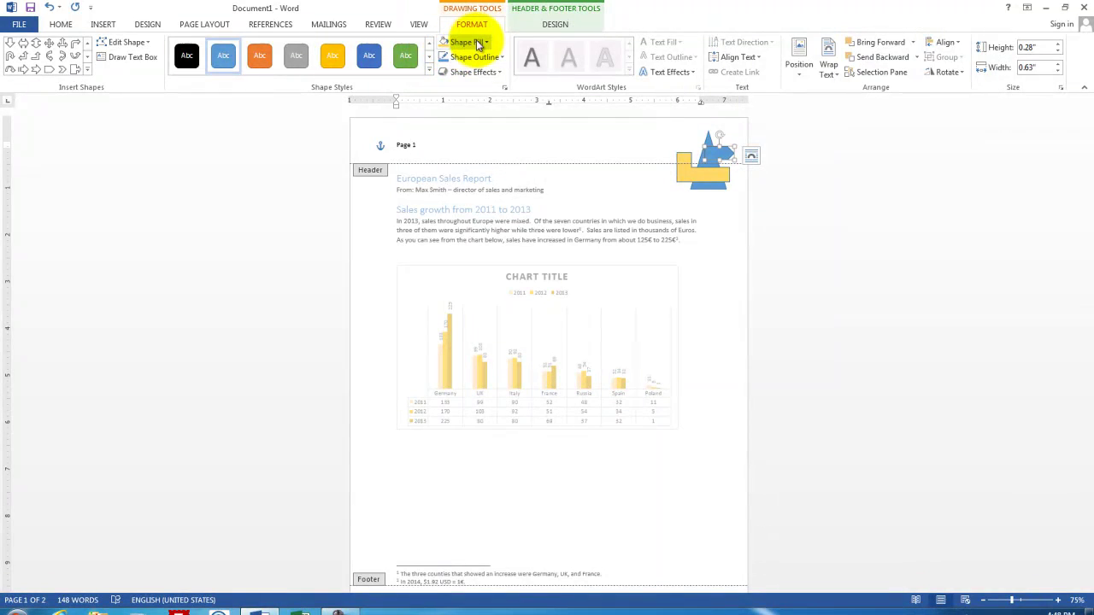
click(407, 57)
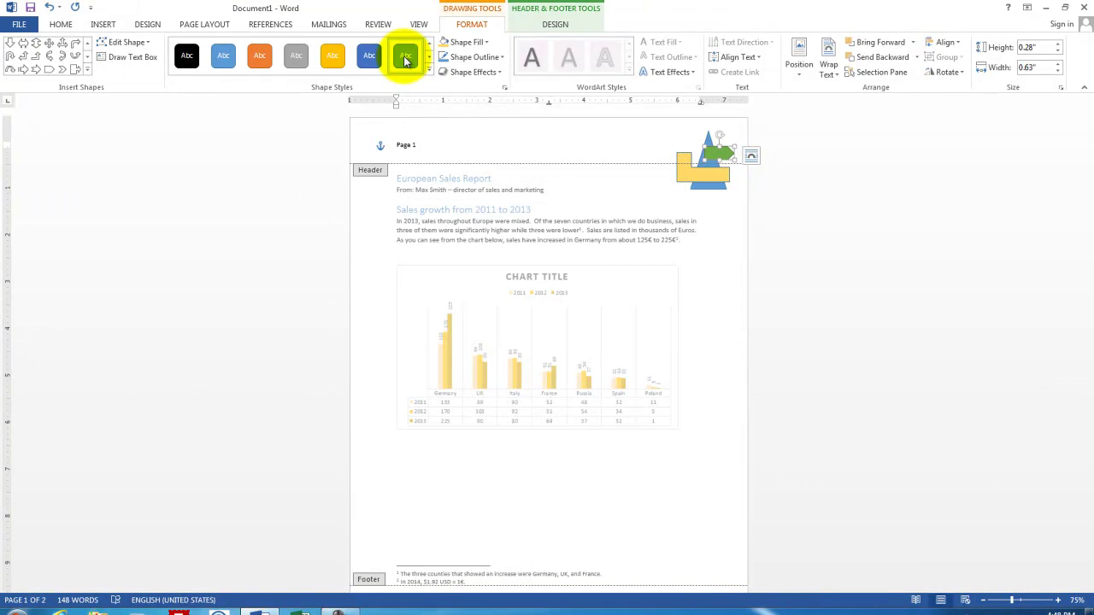
Step: Add a Simple Text Box reading "Cristal Pools" to the header and fit it over the lower part of the logo shapes
click(99, 24)
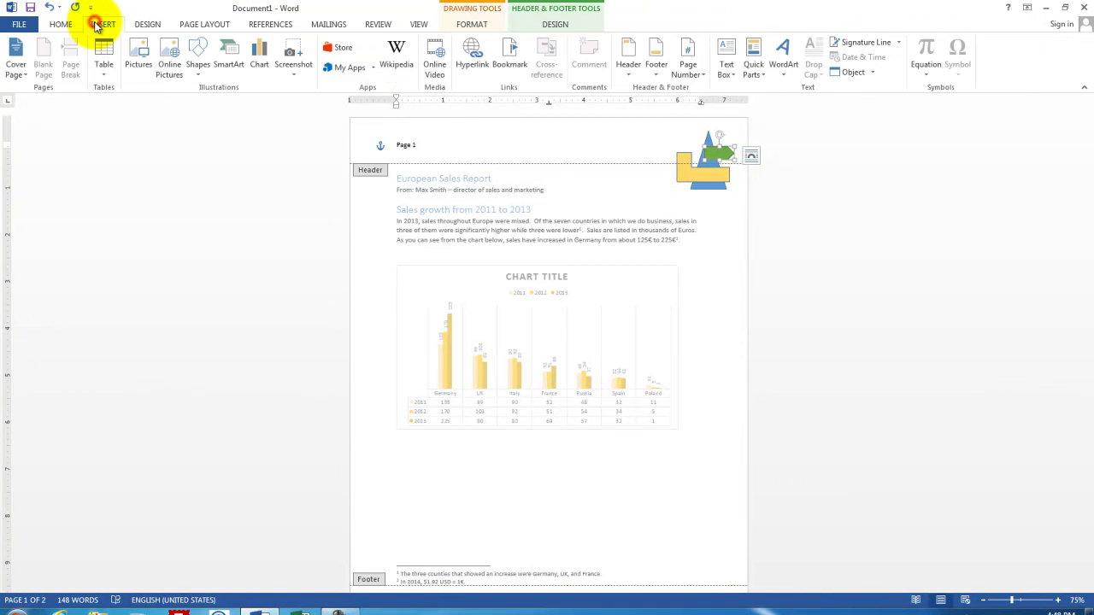
click(728, 57)
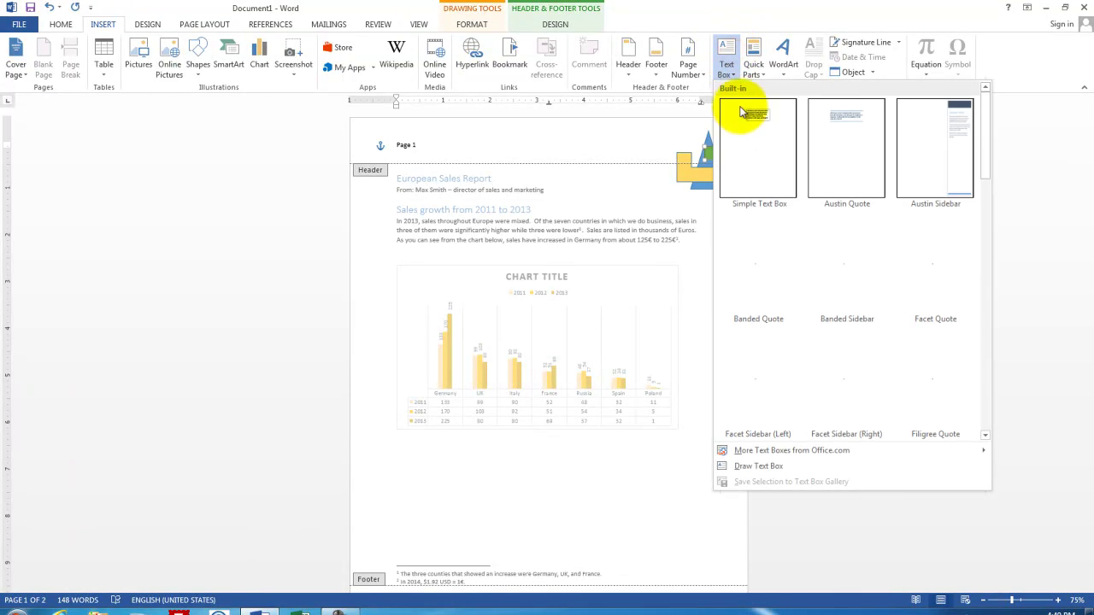
click(746, 121)
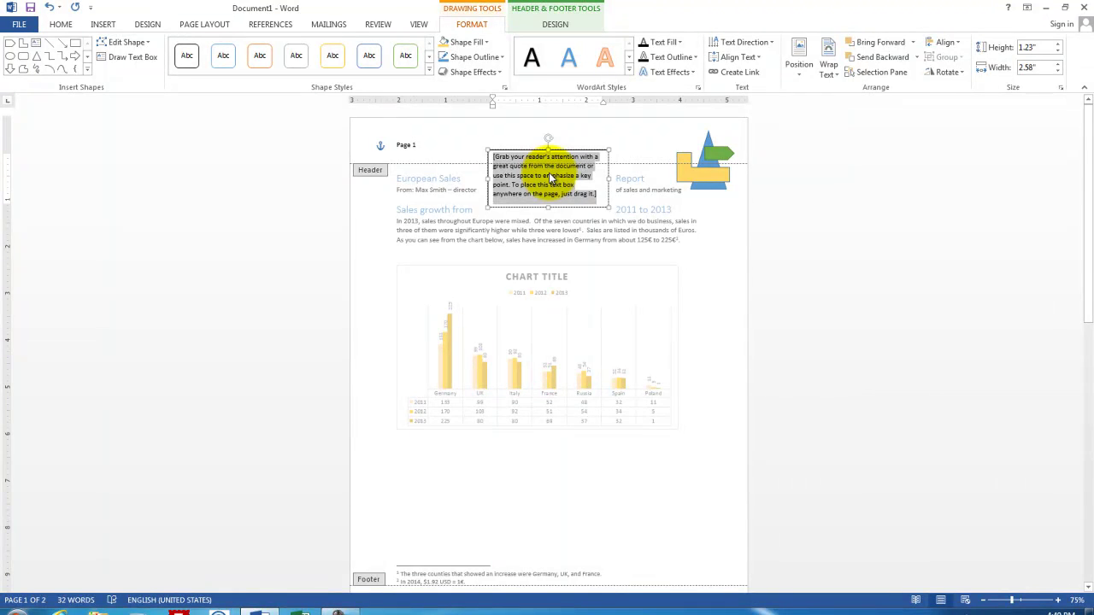
text(c)
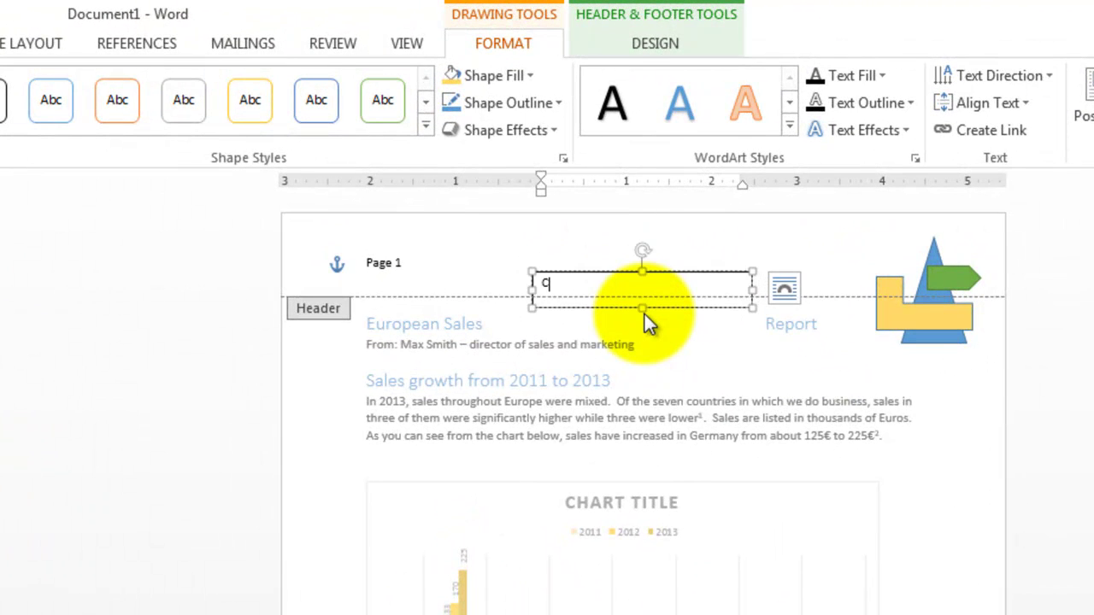
text(yr)
key(BackSpace)
key(BackSpace)
text(ristal Pools)
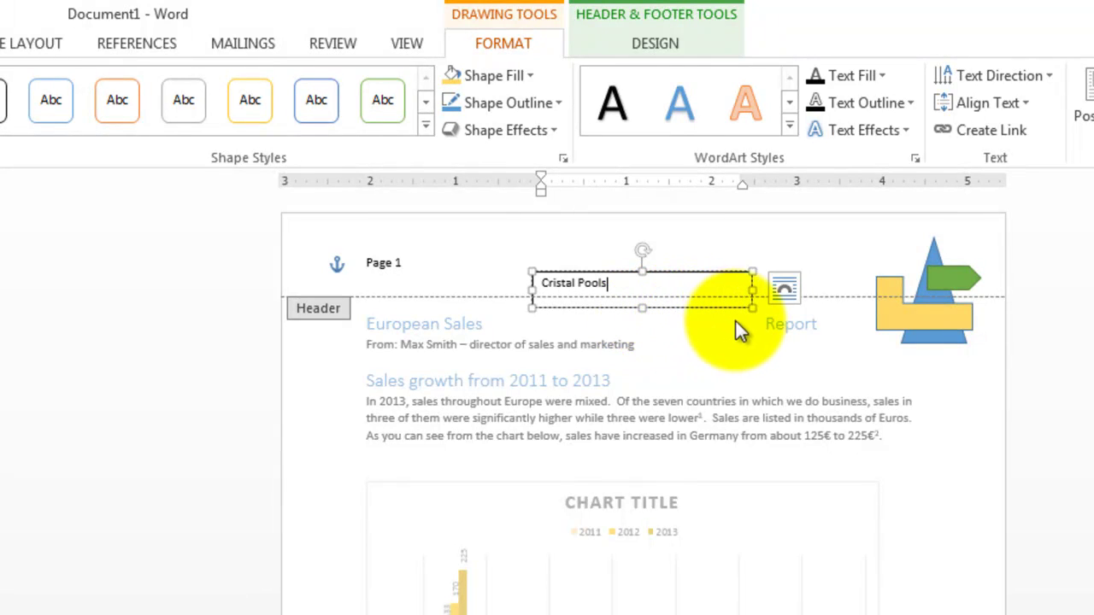
drag(748, 308, 957, 324)
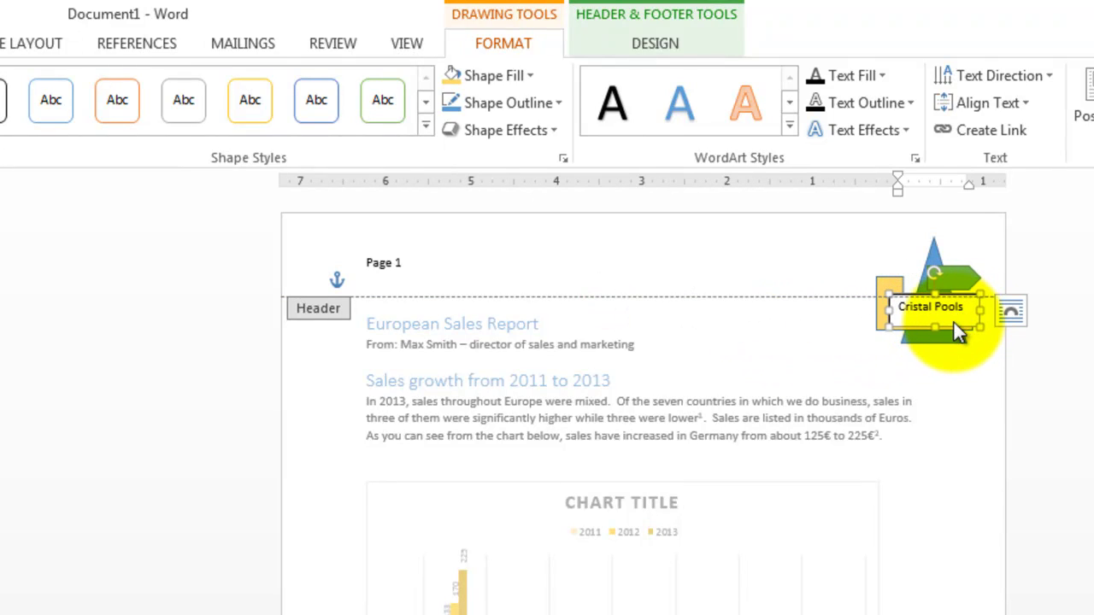
Step: Remove the fill and outline from the Cristal Pools text box and move it slightly onto the gold L-shape
click(530, 75)
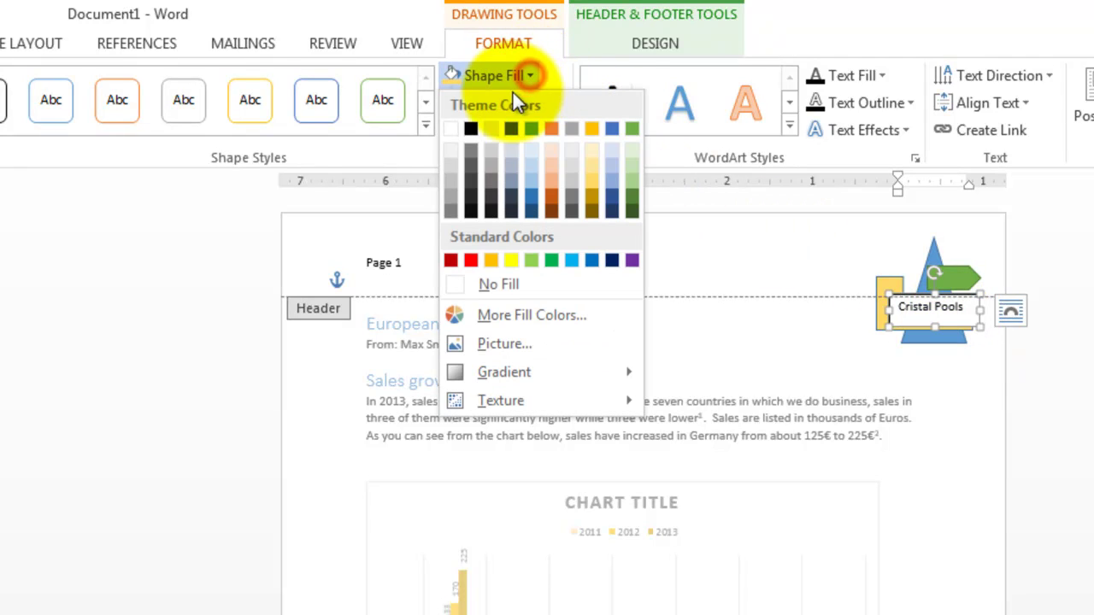
click(465, 283)
click(930, 312)
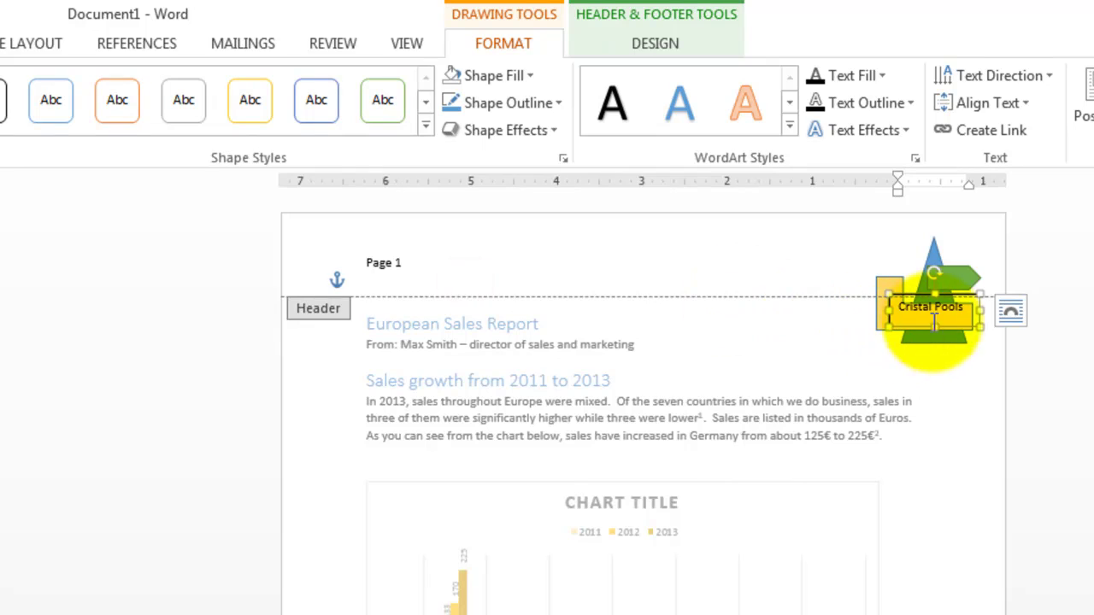
click(559, 104)
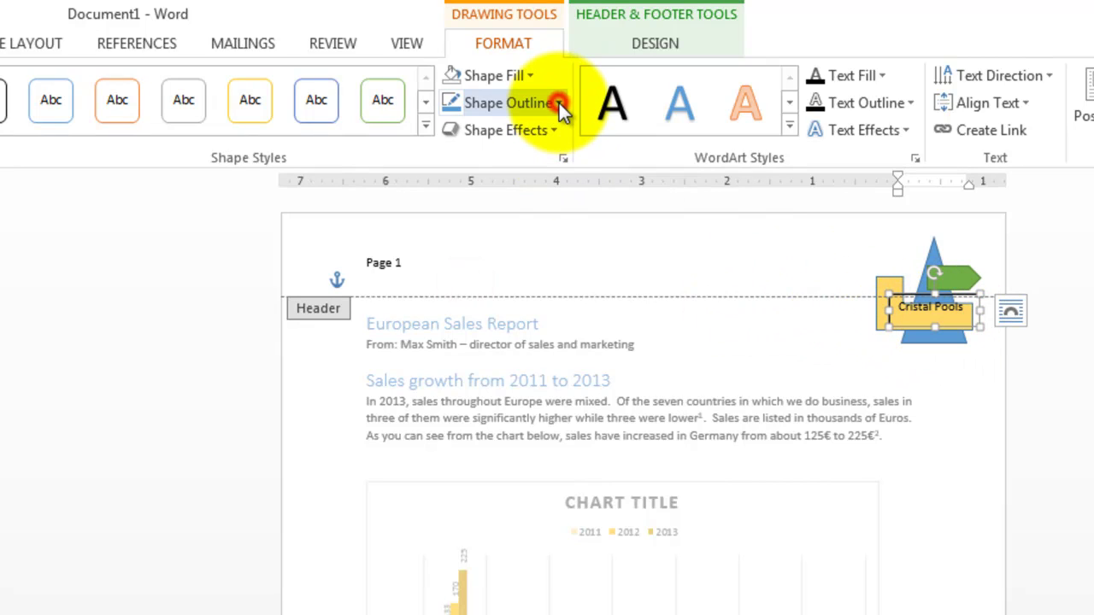
click(480, 311)
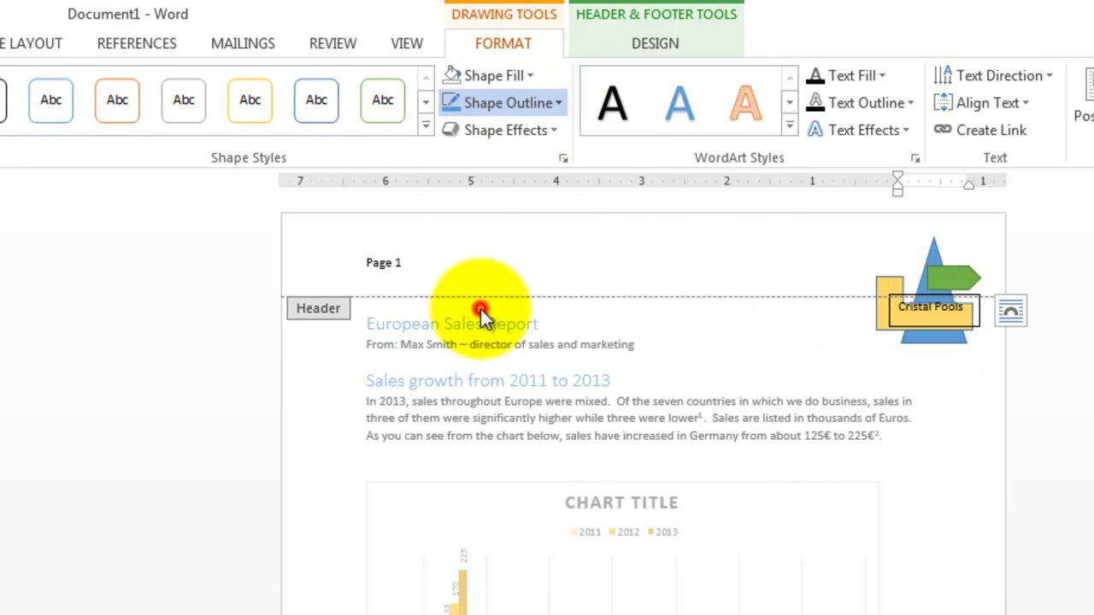
click(940, 309)
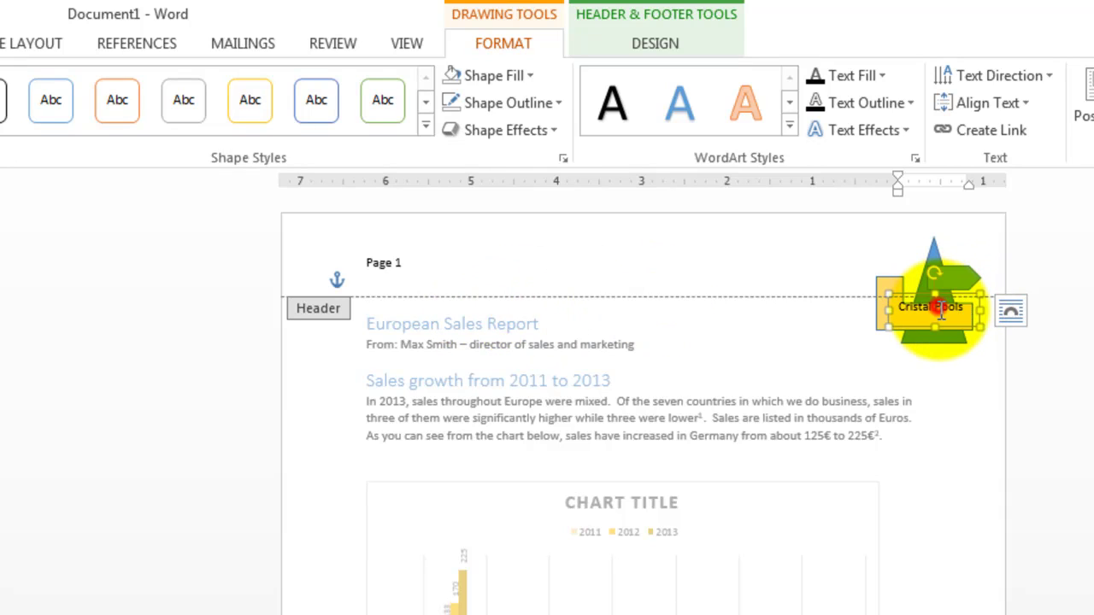
drag(946, 326, 938, 343)
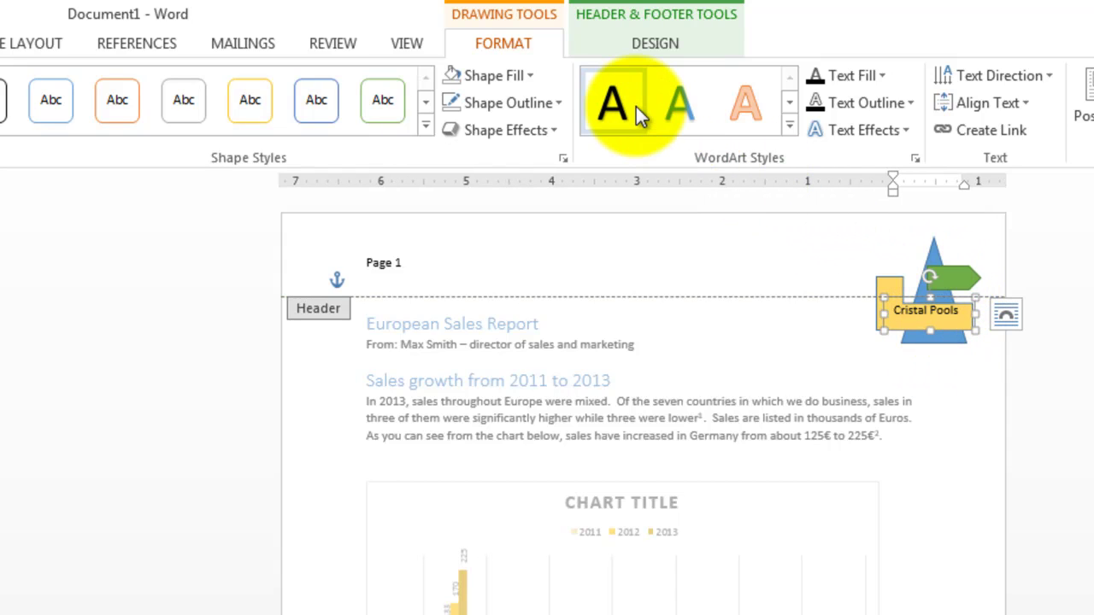
Step: Apply the blue WordArt style with reflection to the Cristal Pools text and set its text outline to Automatic
click(789, 129)
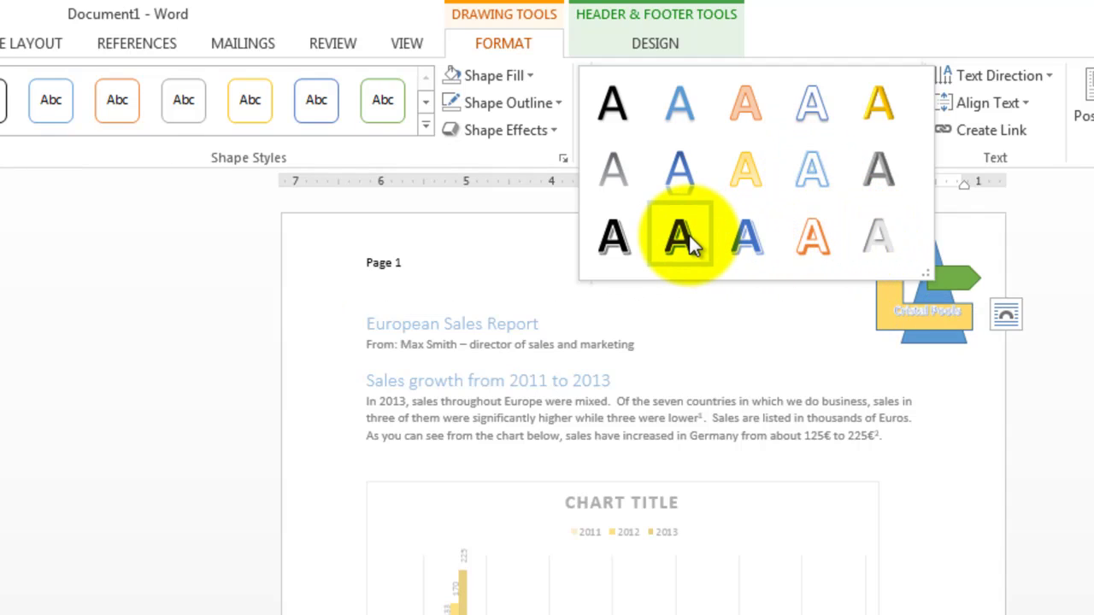
click(670, 177)
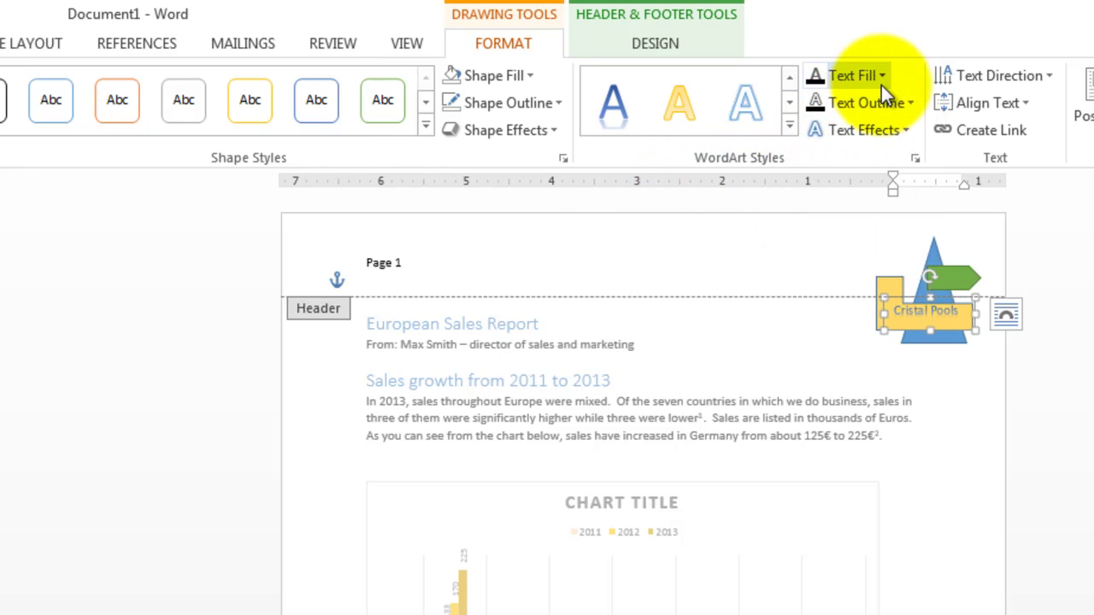
click(910, 103)
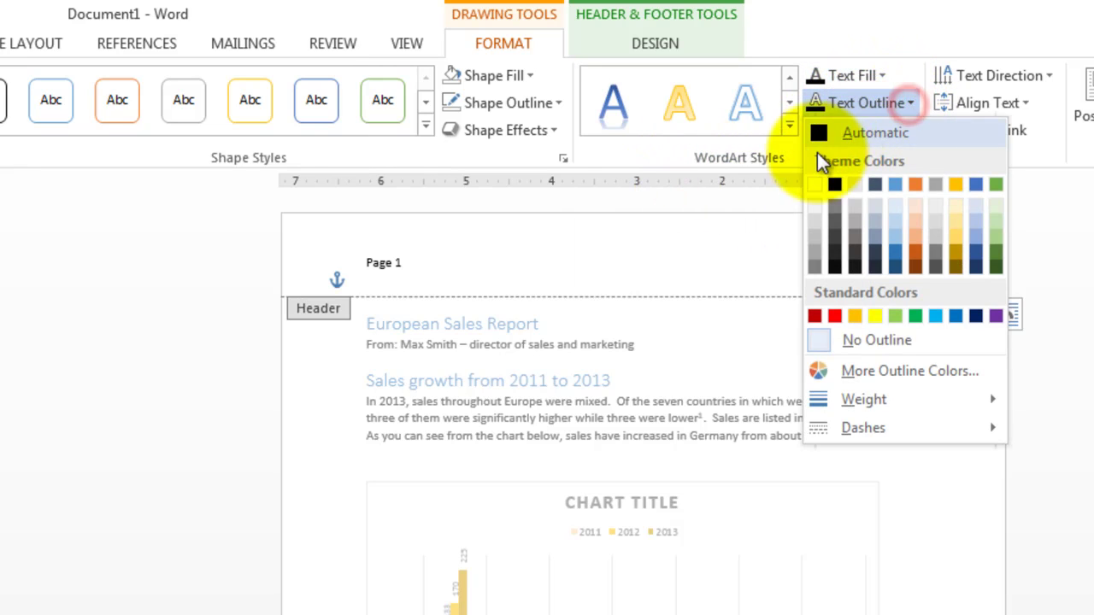
click(828, 134)
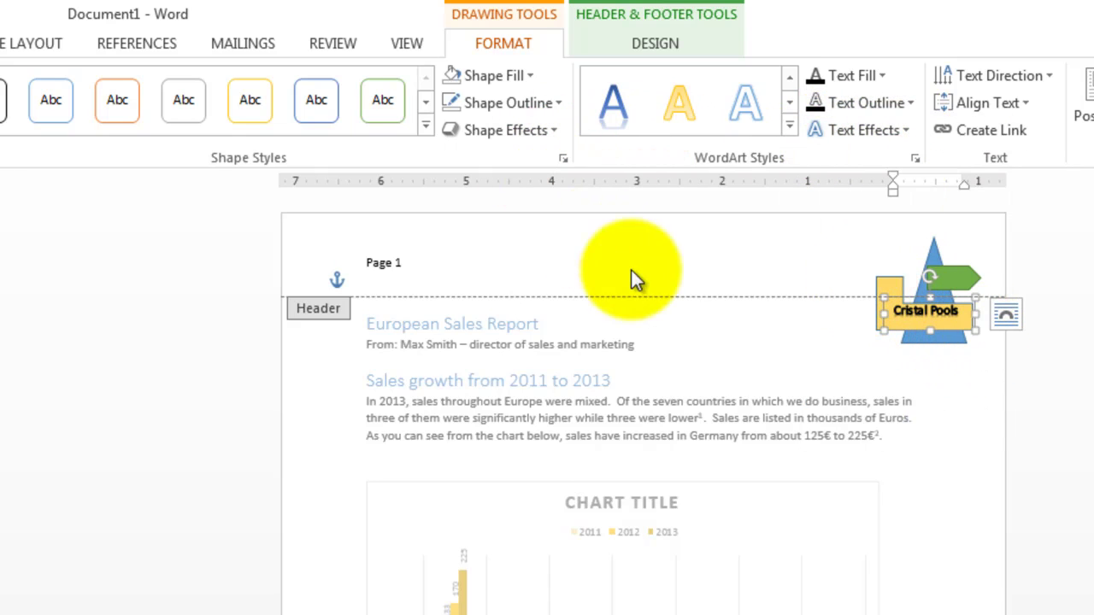
Step: Set the Cristal Pools text to size 18 and enlarge its text box to fit both words on two lines
drag(886, 312, 966, 323)
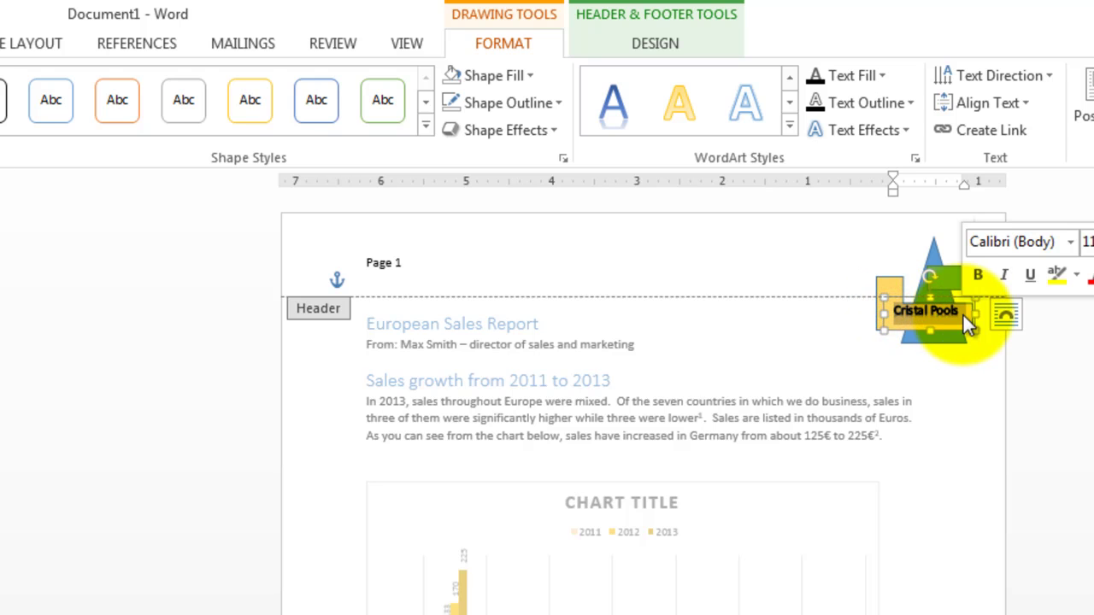
click(930, 245)
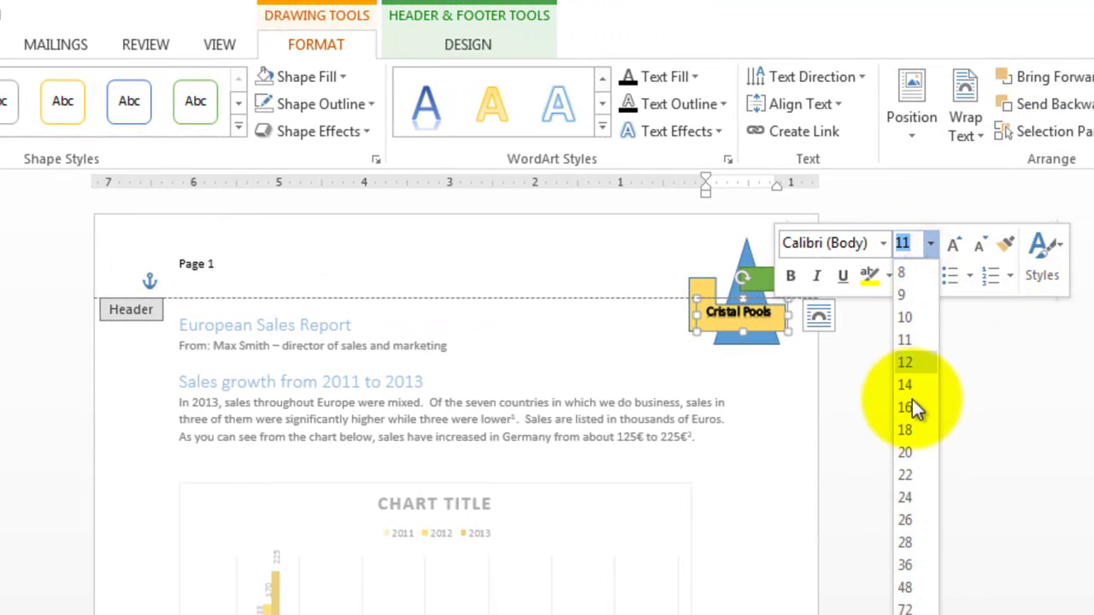
click(904, 430)
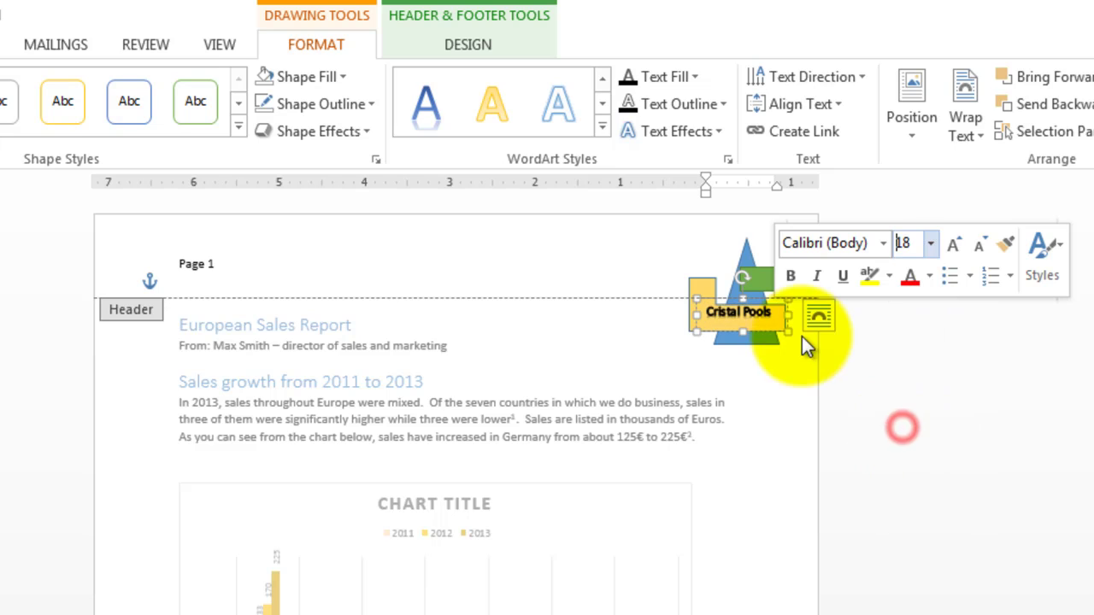
click(740, 318)
mouse_move(786, 336)
mouse_down()
mouse_move(797, 372)
mouse_move(789, 344)
mouse_up()
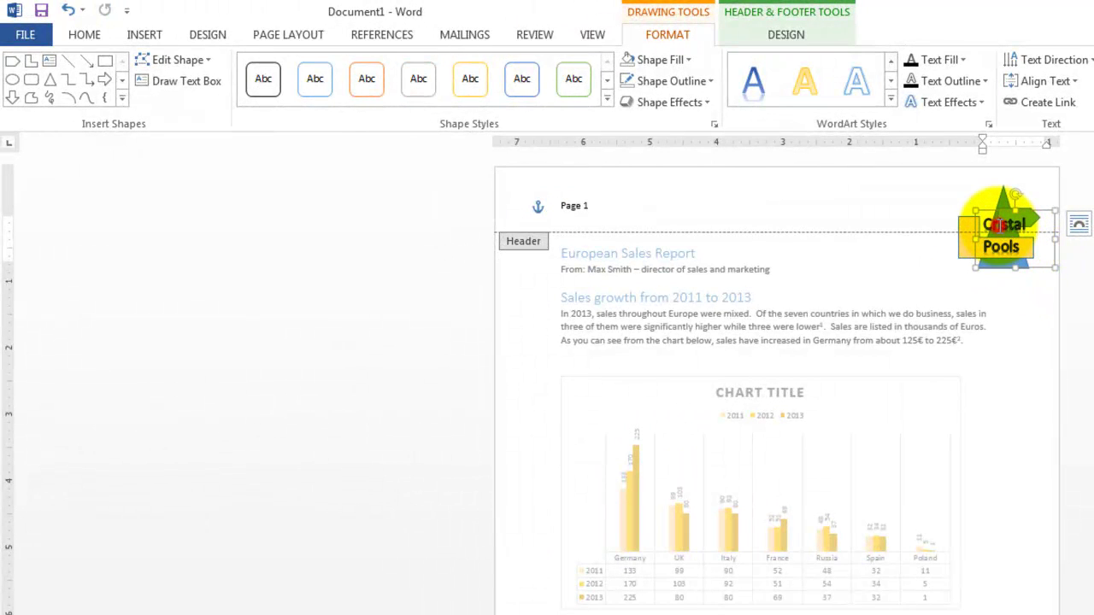
Step: Center the Cristal Pools text and reposition its text box over the middle of the logo shapes
click(75, 37)
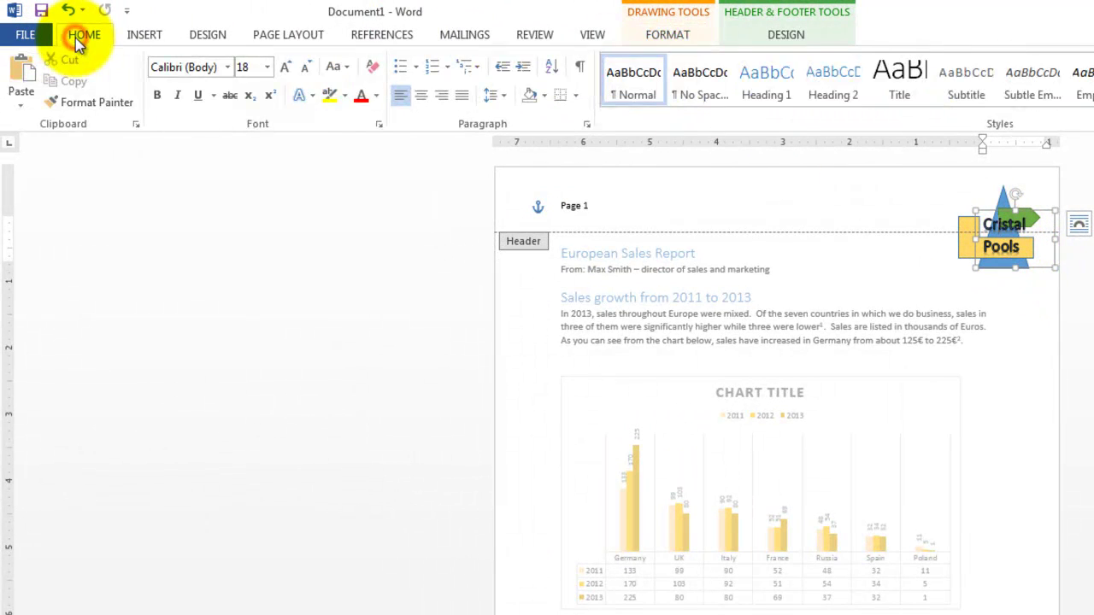
click(423, 97)
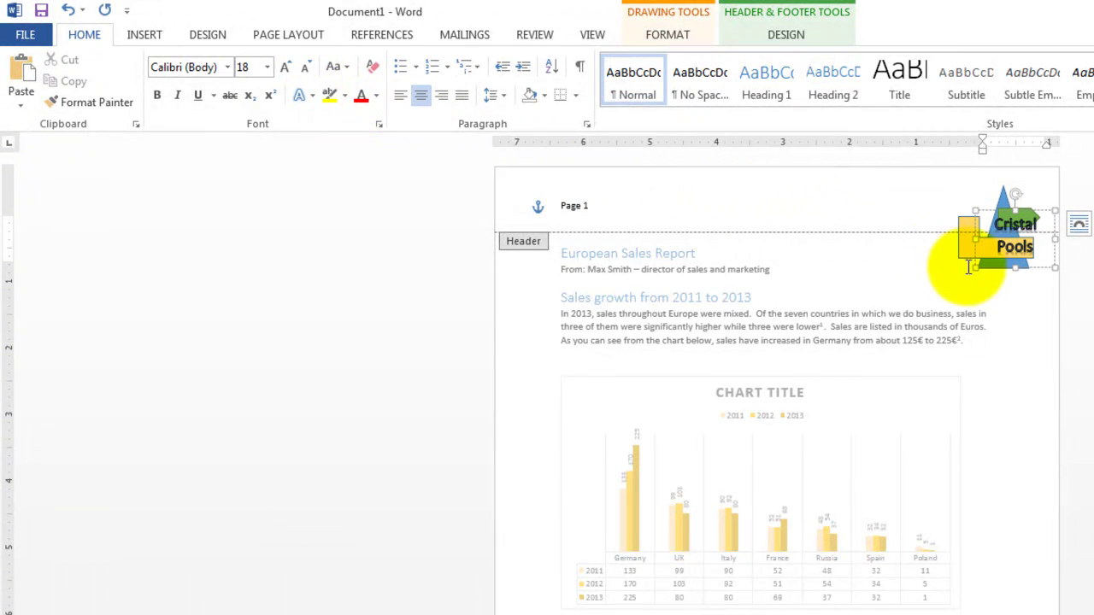
drag(990, 269, 971, 266)
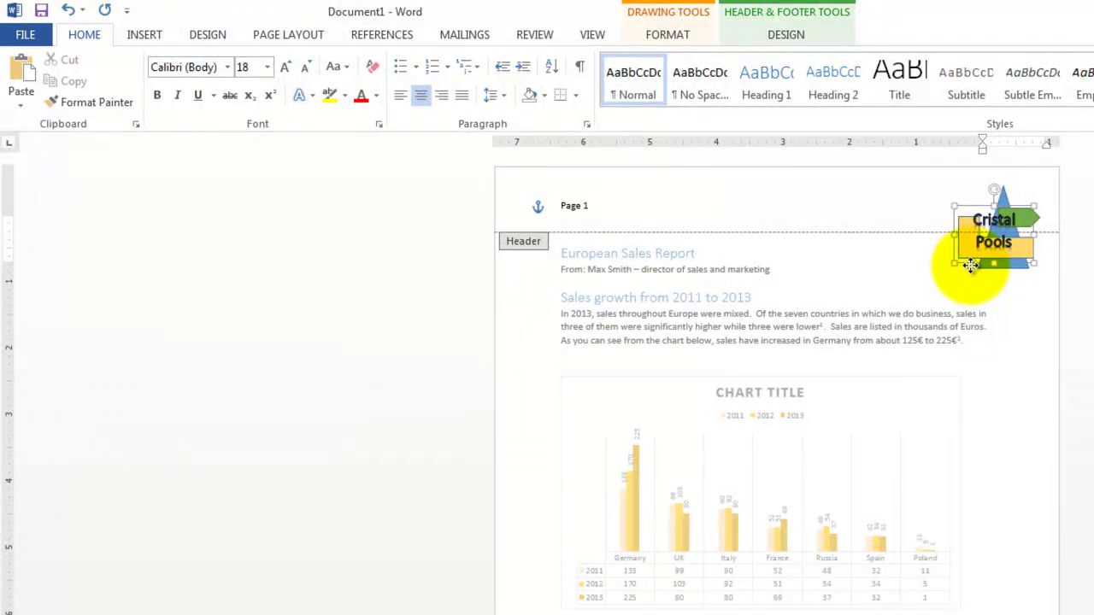
click(985, 313)
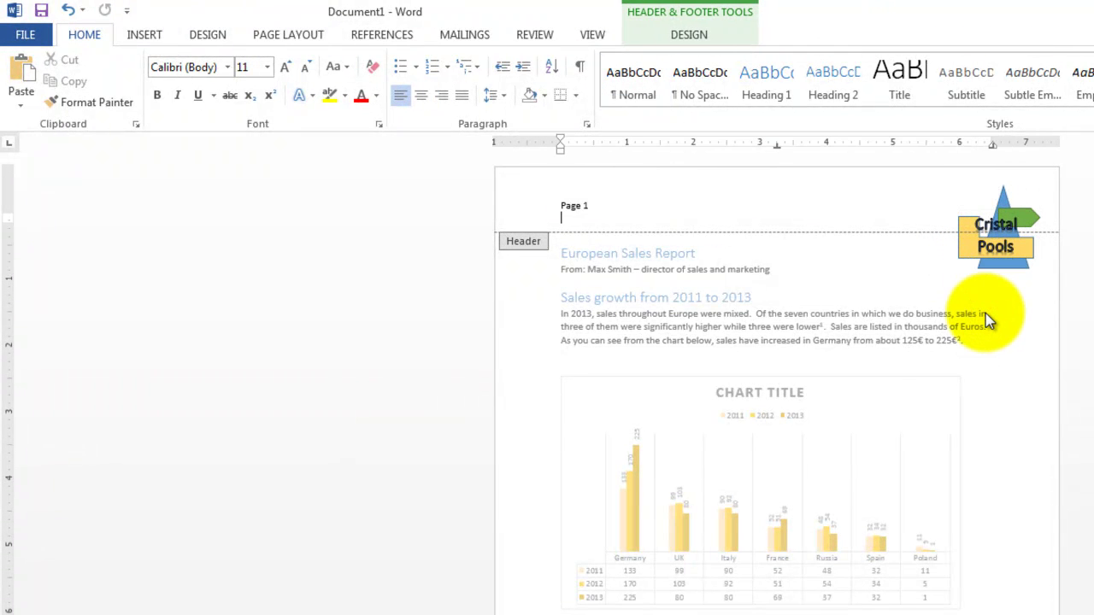
Step: Close the header and check the page number and logo on both pages of the report
click(681, 36)
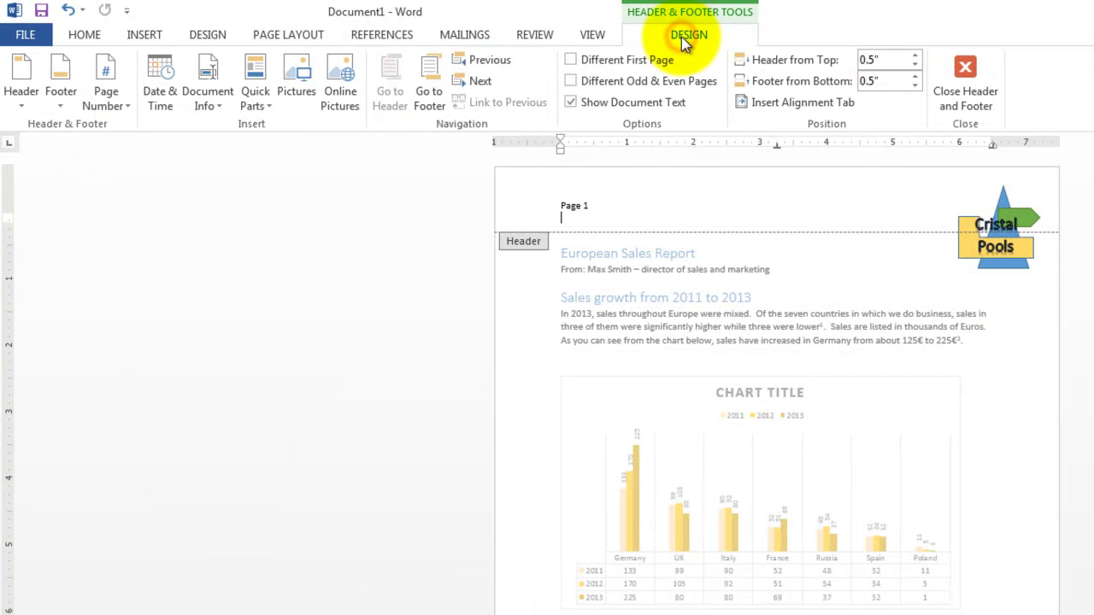
click(971, 81)
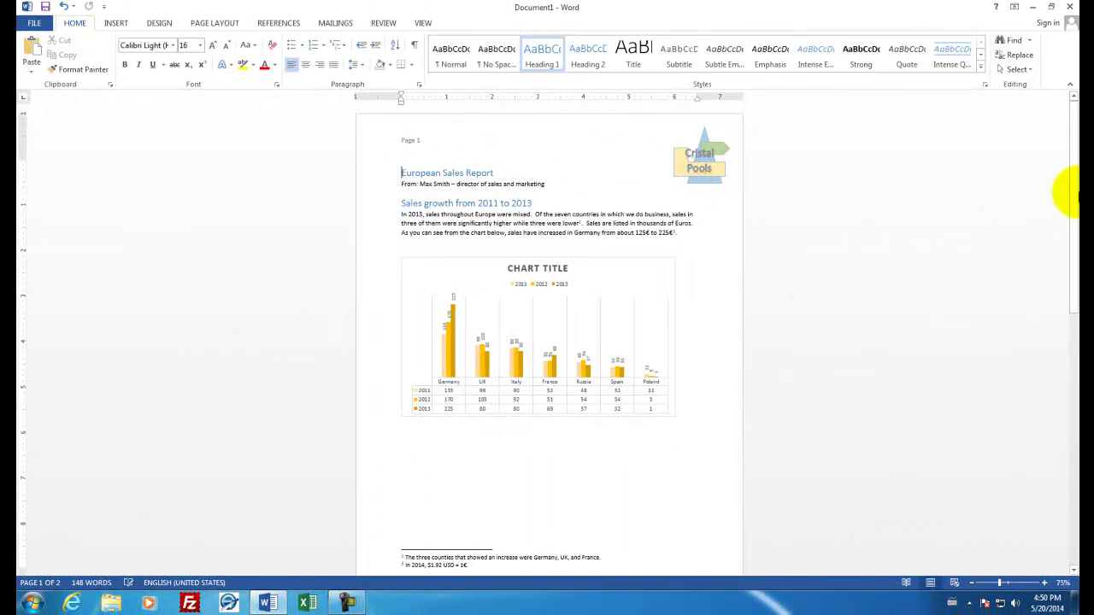
drag(1077, 195, 1070, 382)
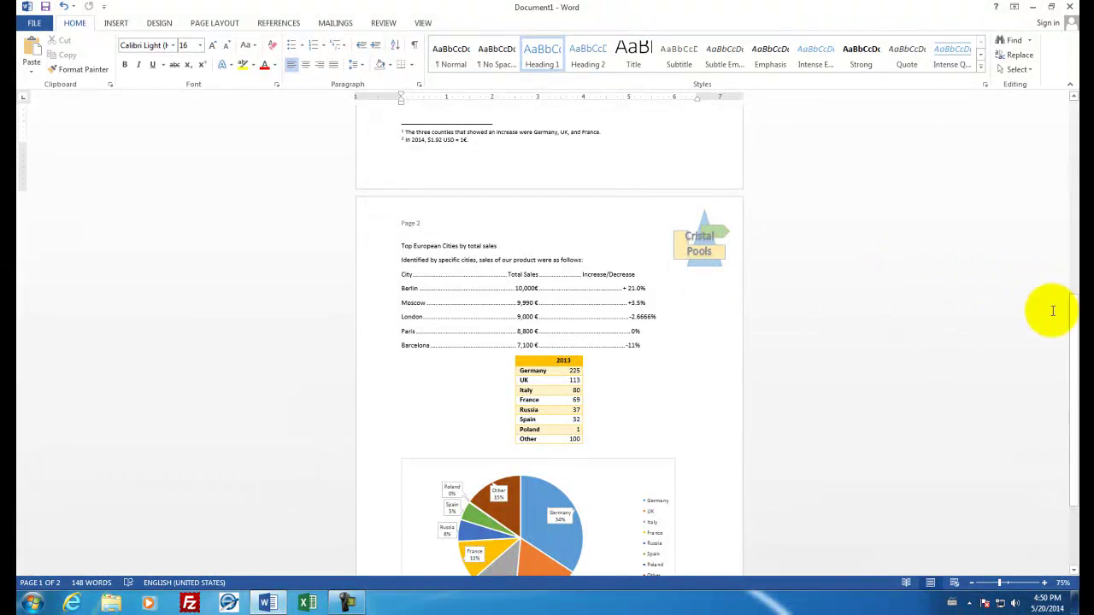
drag(1072, 325, 1074, 127)
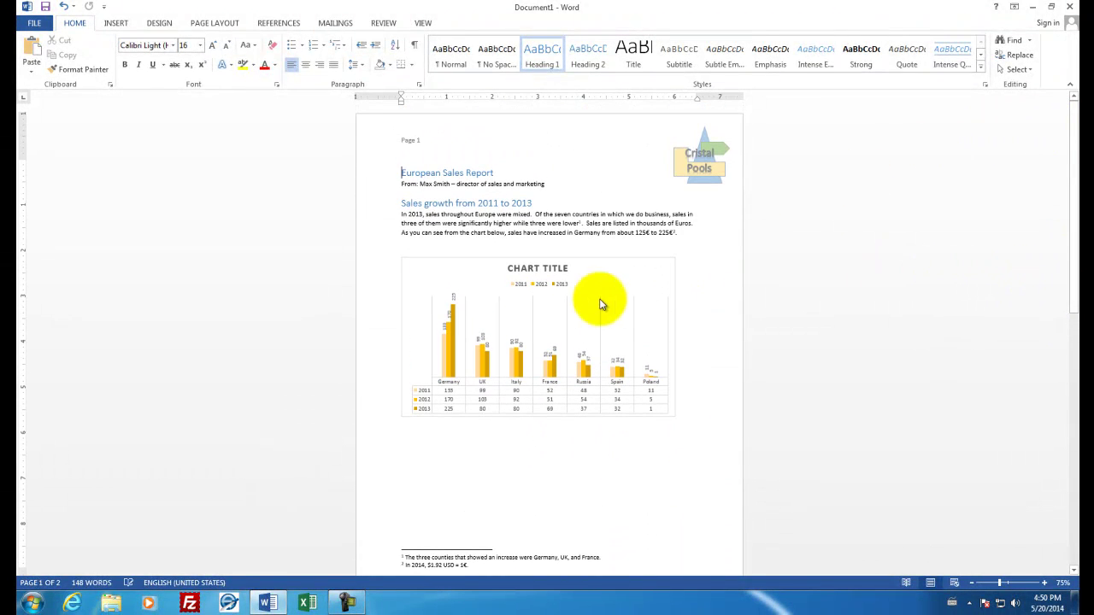